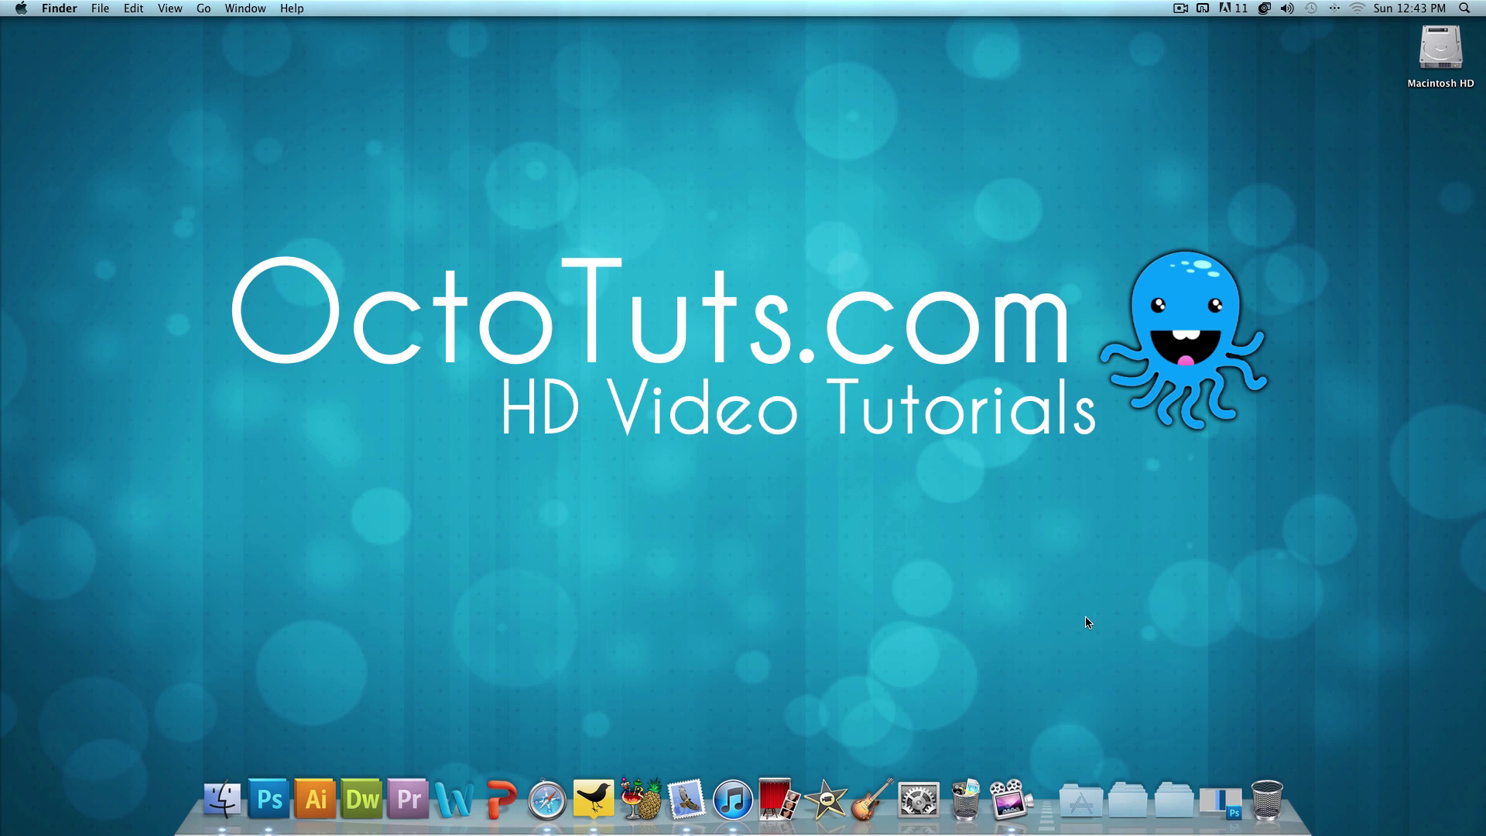
pyautogui.click(1222, 799)
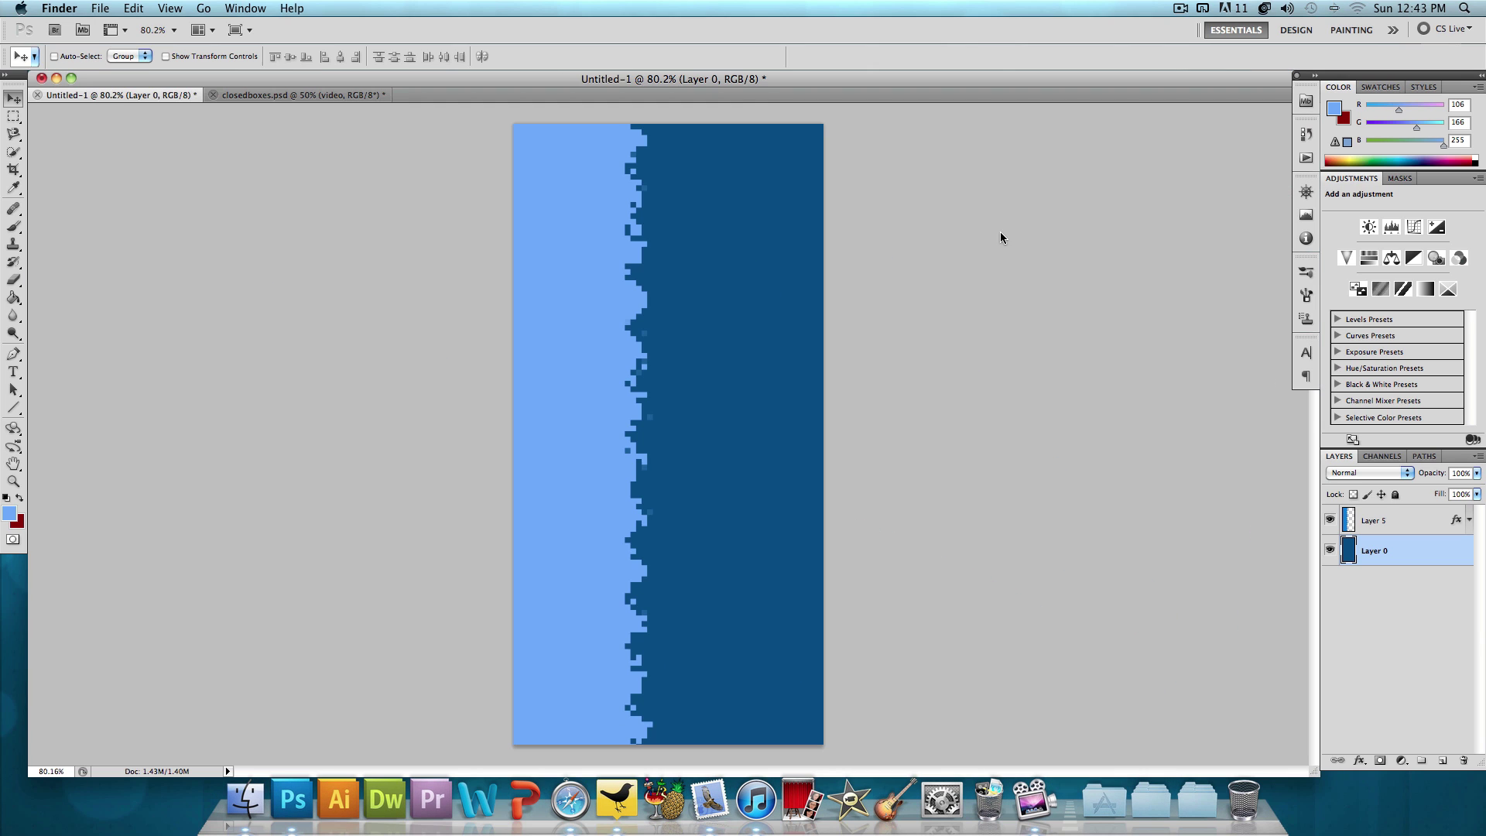
pyautogui.click(292, 95)
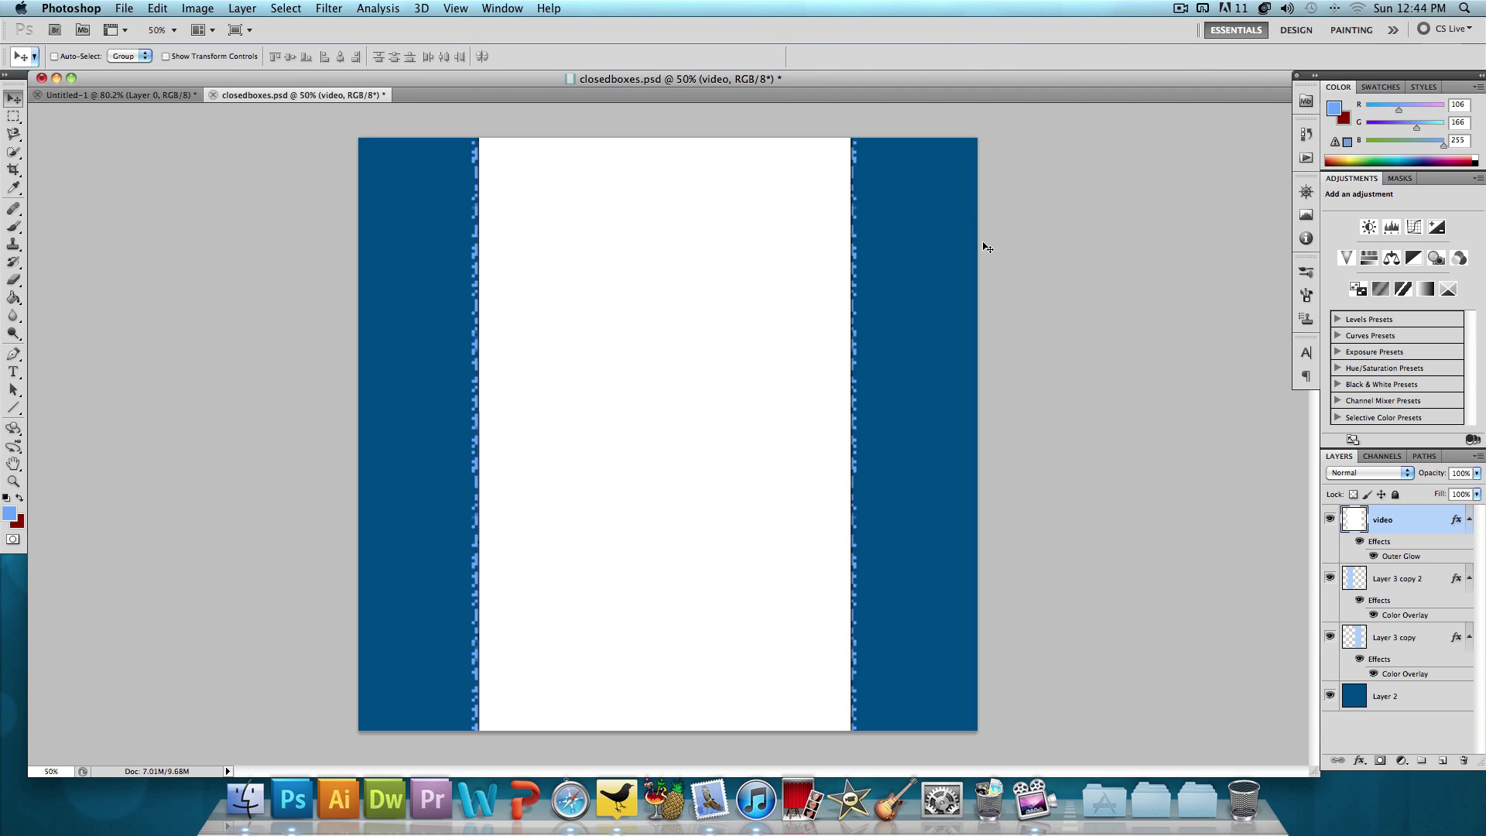
pyautogui.click(162, 95)
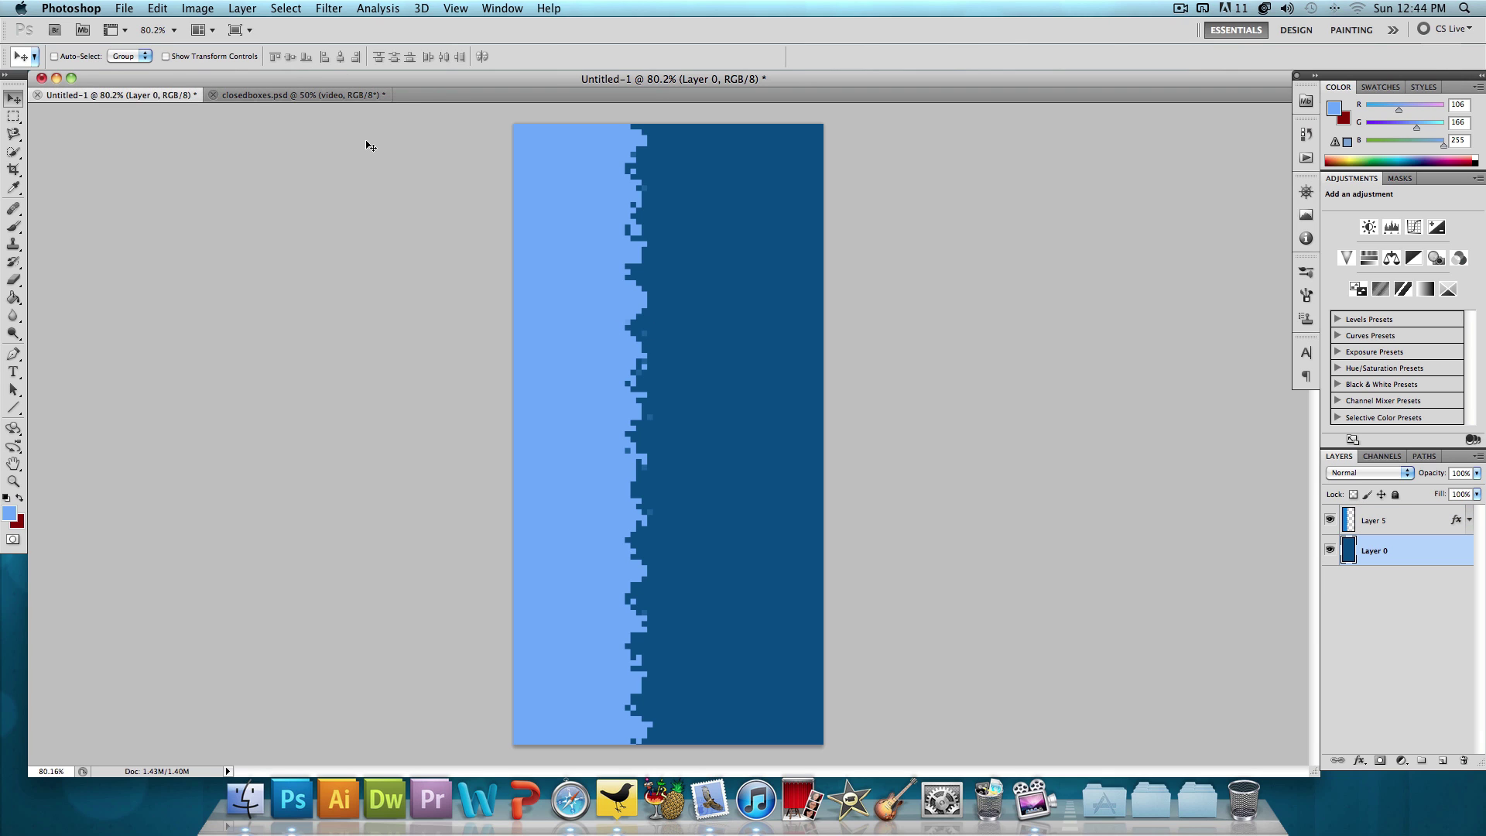
# Step: Create a new 500×1000 pixel document at 300 ppi
pyautogui.click(124, 8)
pyautogui.click(129, 27)
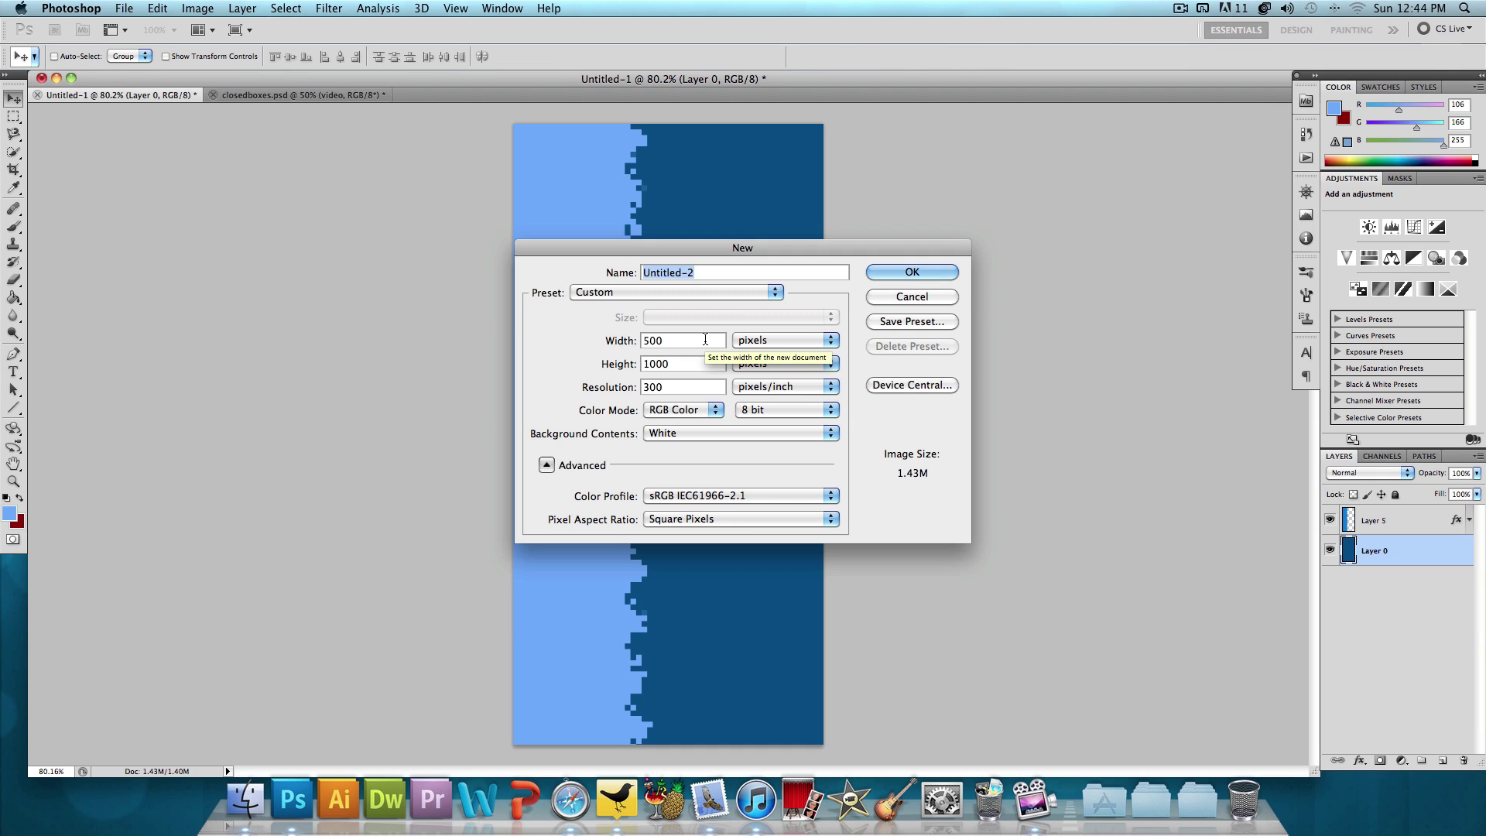
pyautogui.click(692, 365)
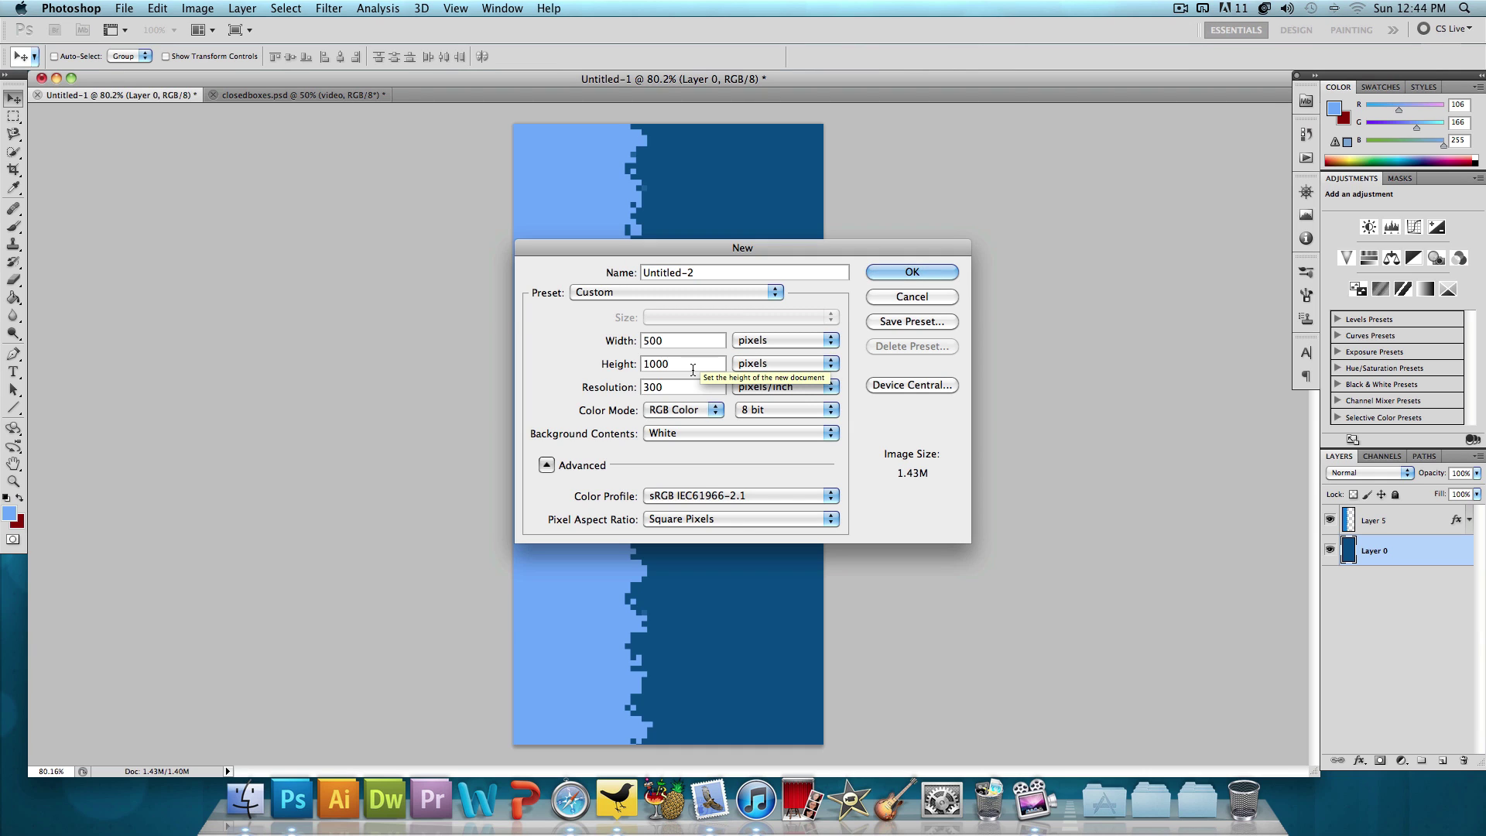
pyautogui.click(888, 275)
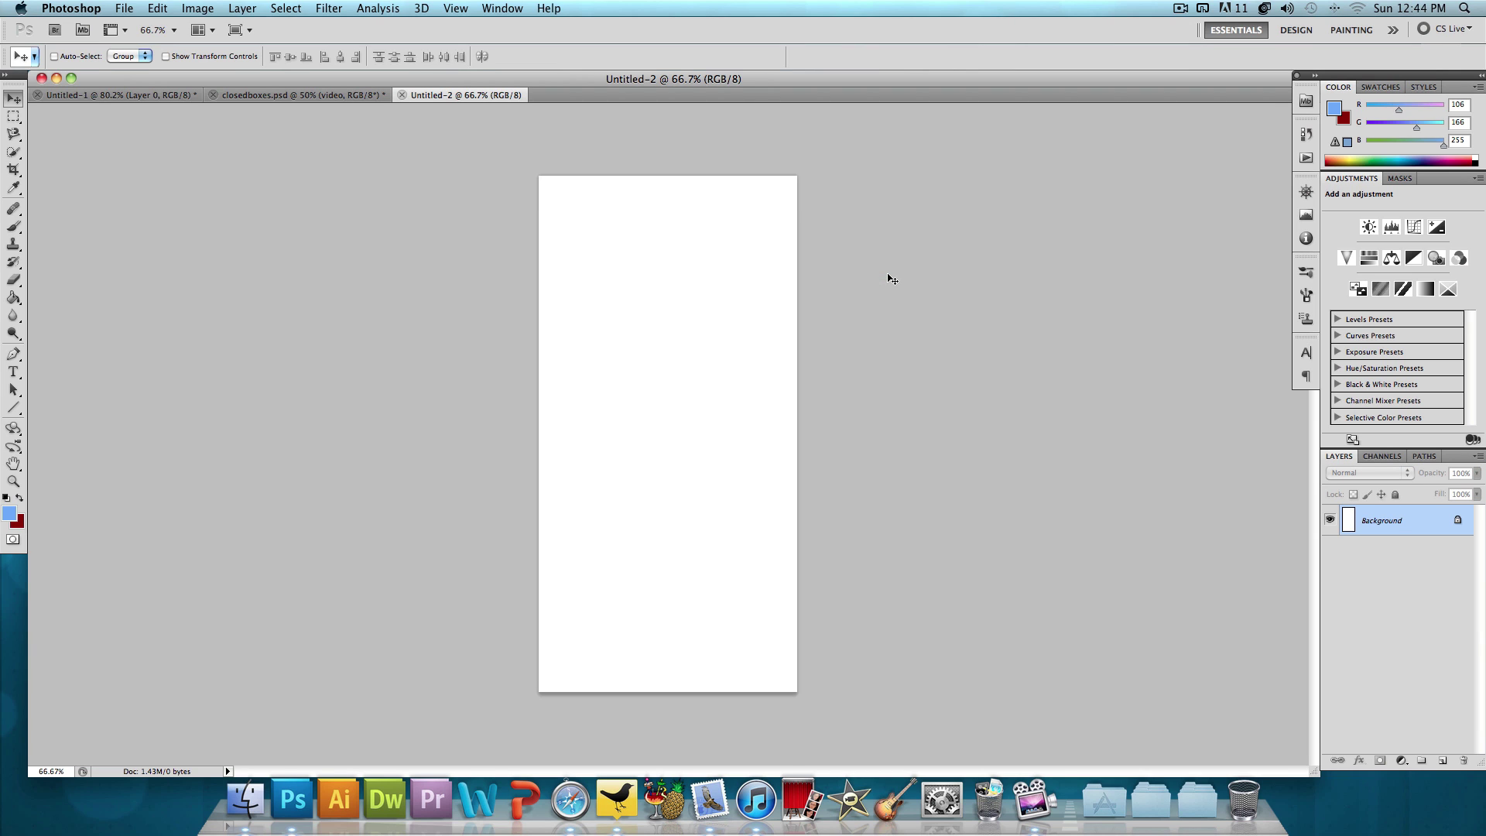
# Step: Convert the locked Background into an editable Layer 0
pyautogui.doubleClick(1422, 526)
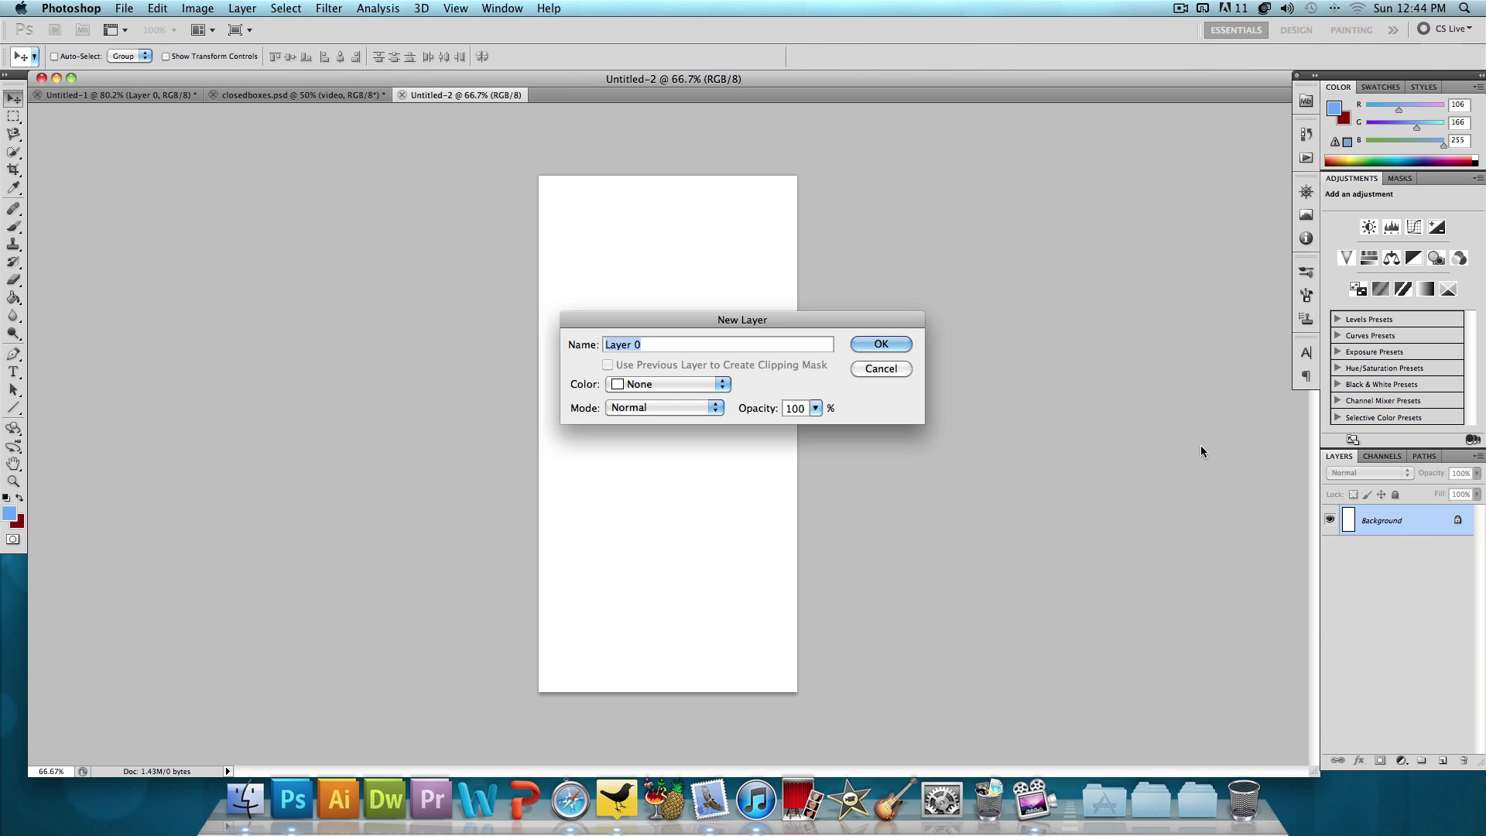
pyautogui.click(898, 348)
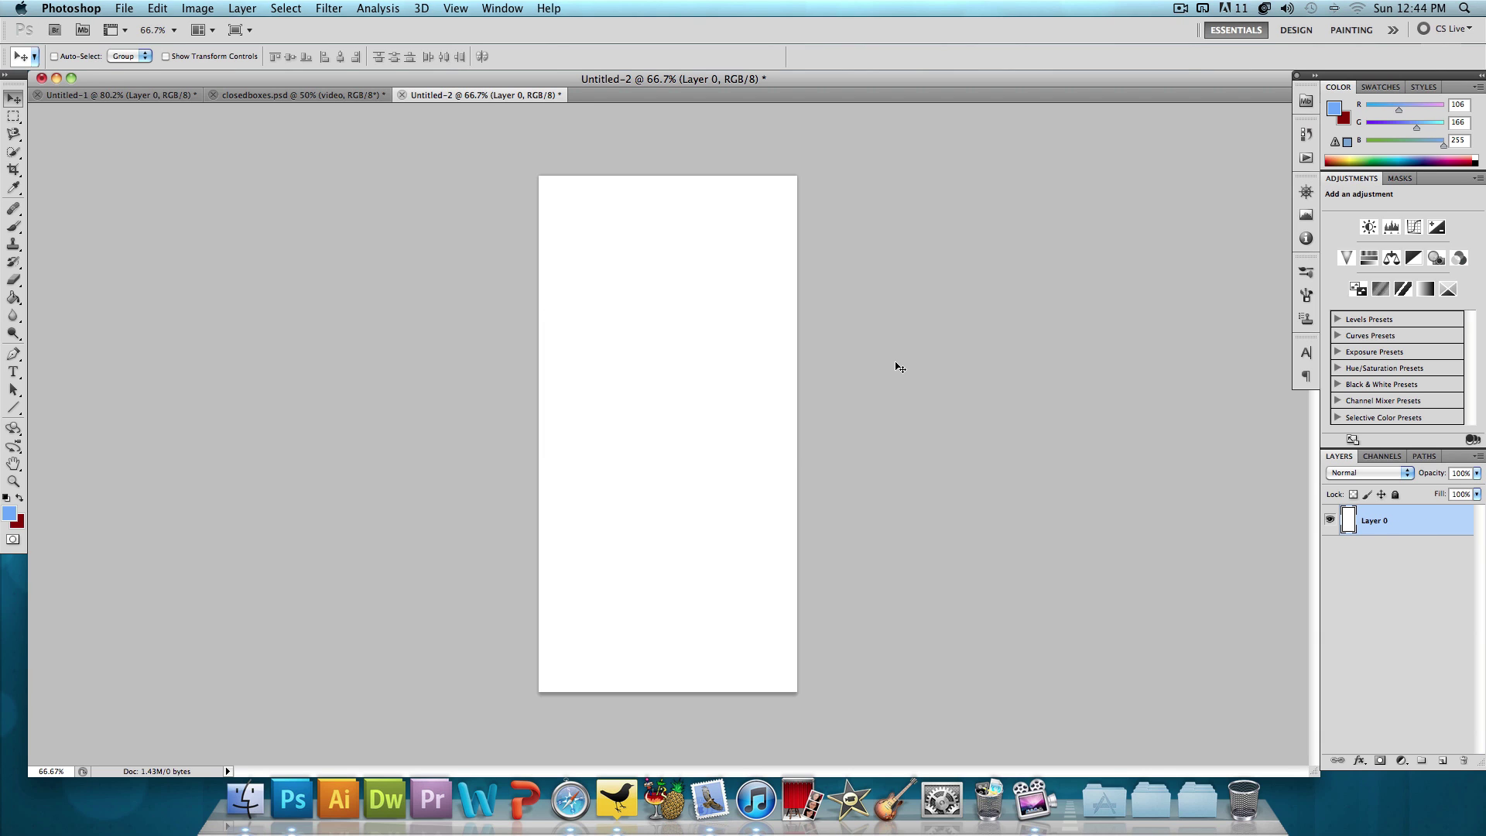
pyautogui.scroll(4, 747, 370)
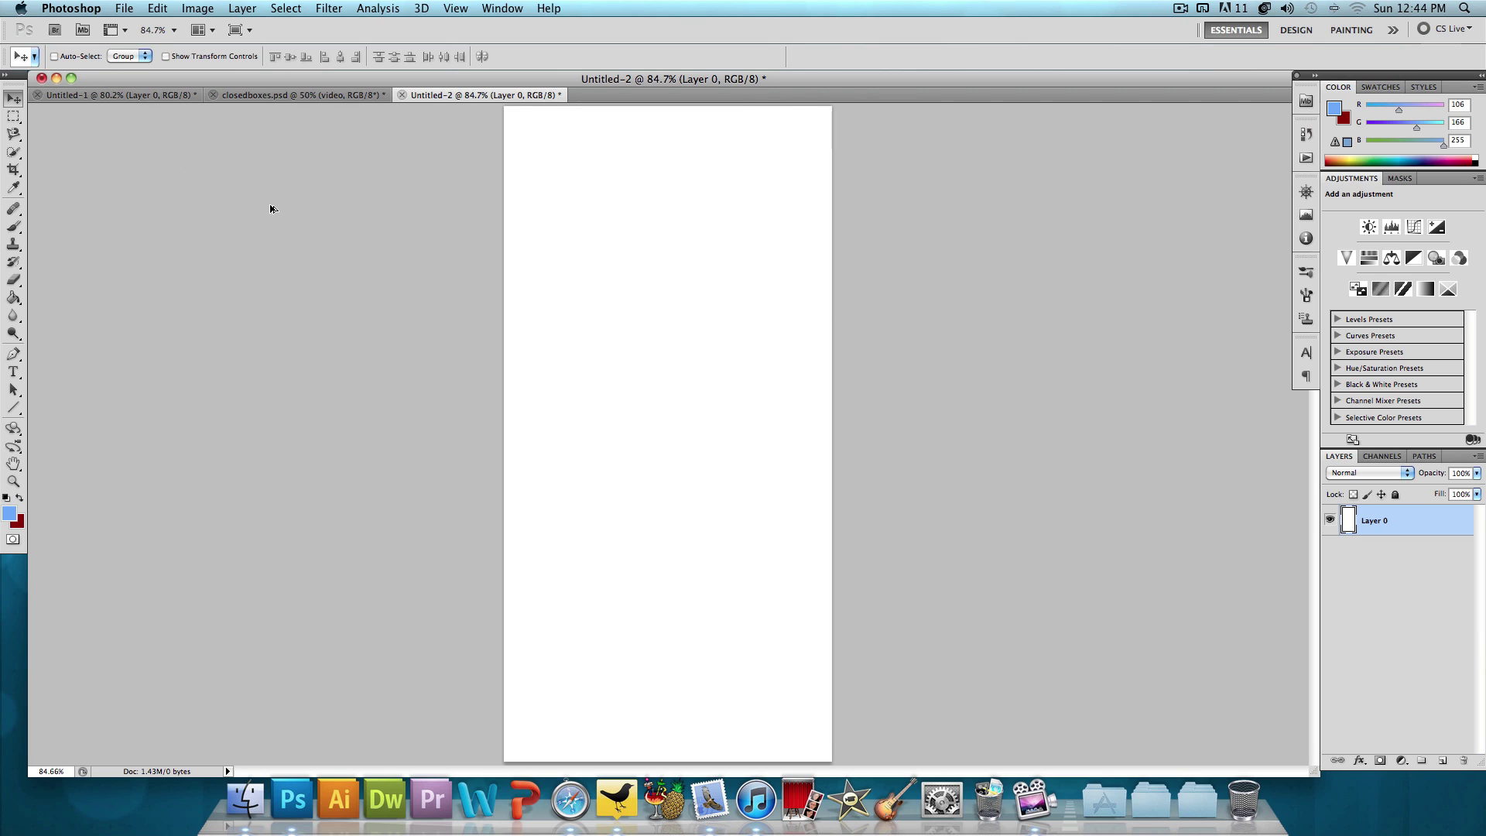
pyautogui.scroll(-1, 270, 208)
# Step: Select a tall strip on the left of the canvas and add a new Layer 1
pyautogui.click(10, 121)
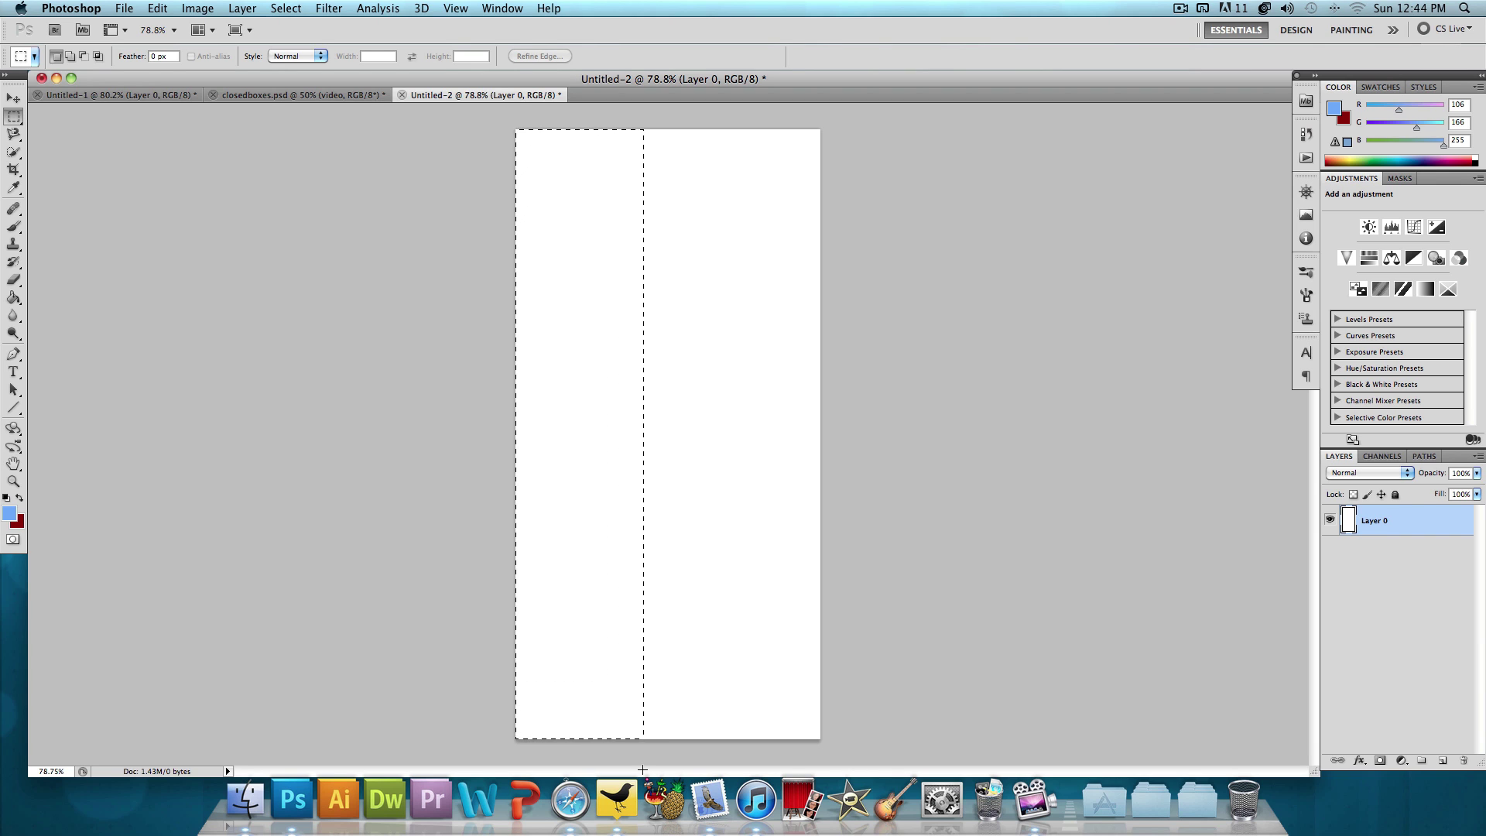
pyautogui.moveTo(641, 769); pyautogui.dragTo(642, 772)
pyautogui.press('super+shift+n')
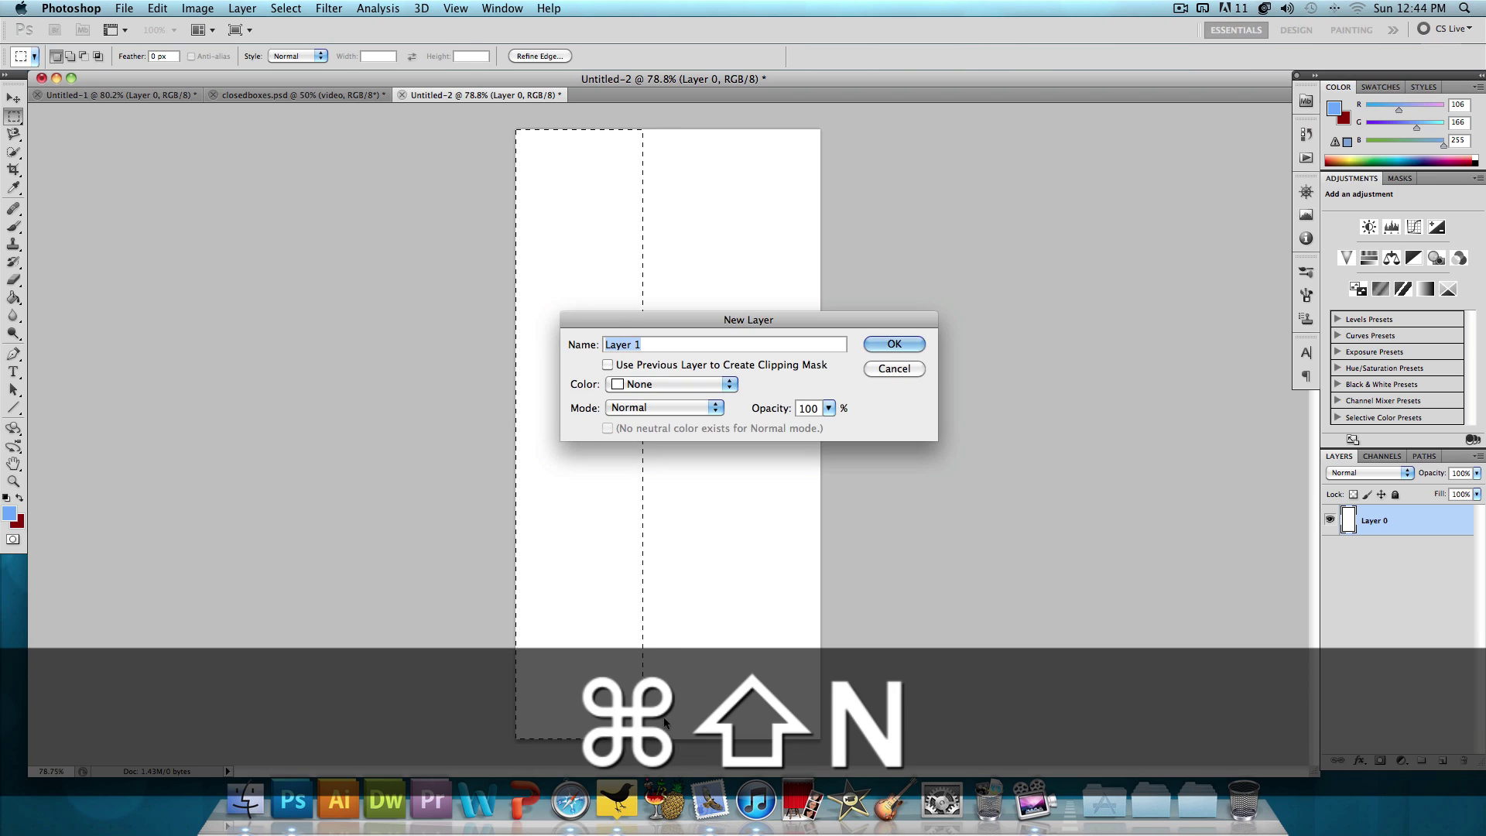
pyautogui.click(878, 347)
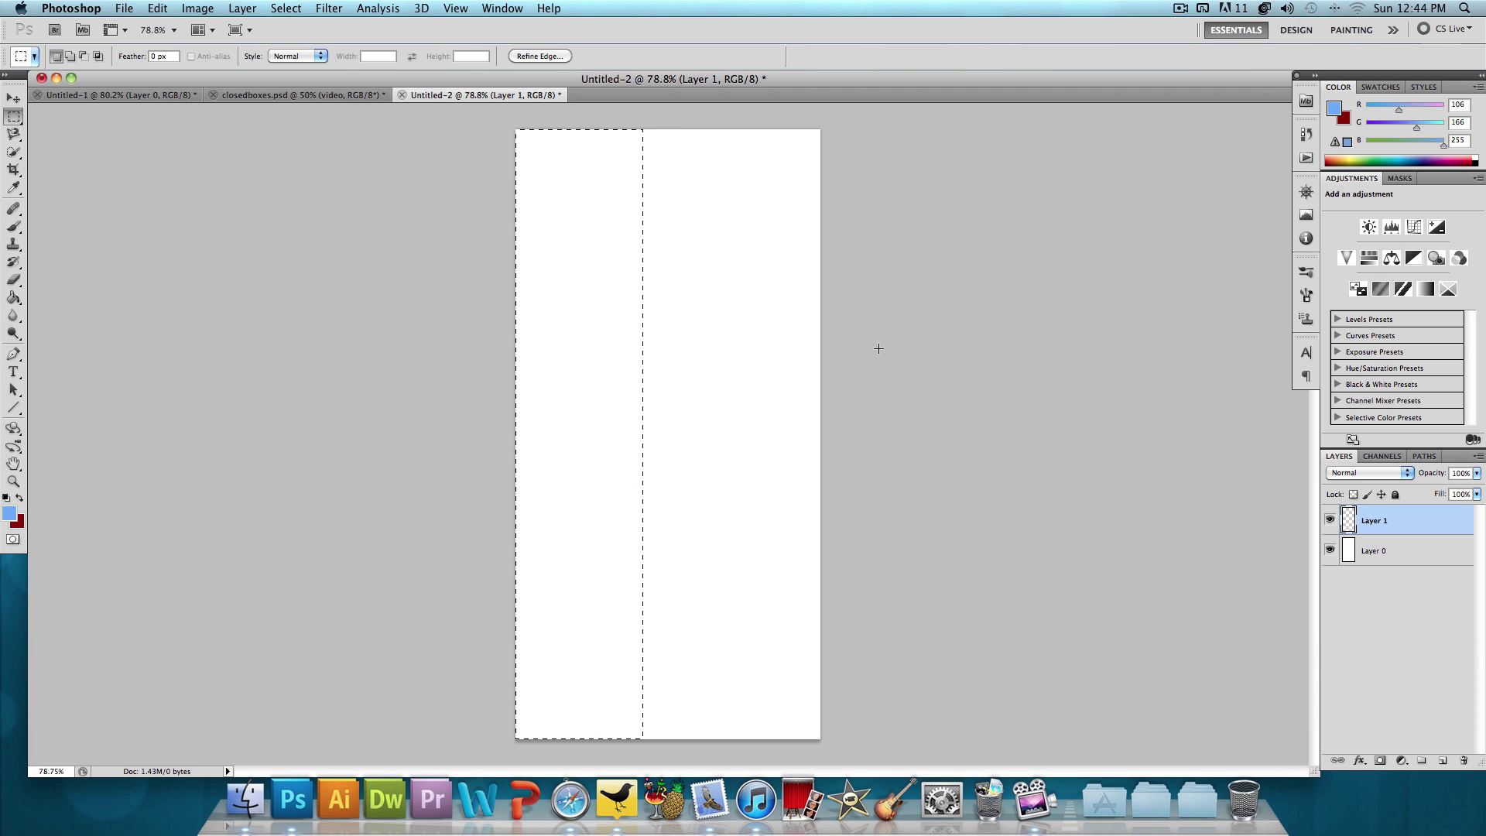
# Step: Fill the selected strip with black using the Paint Bucket, then deselect
pyautogui.click(19, 498)
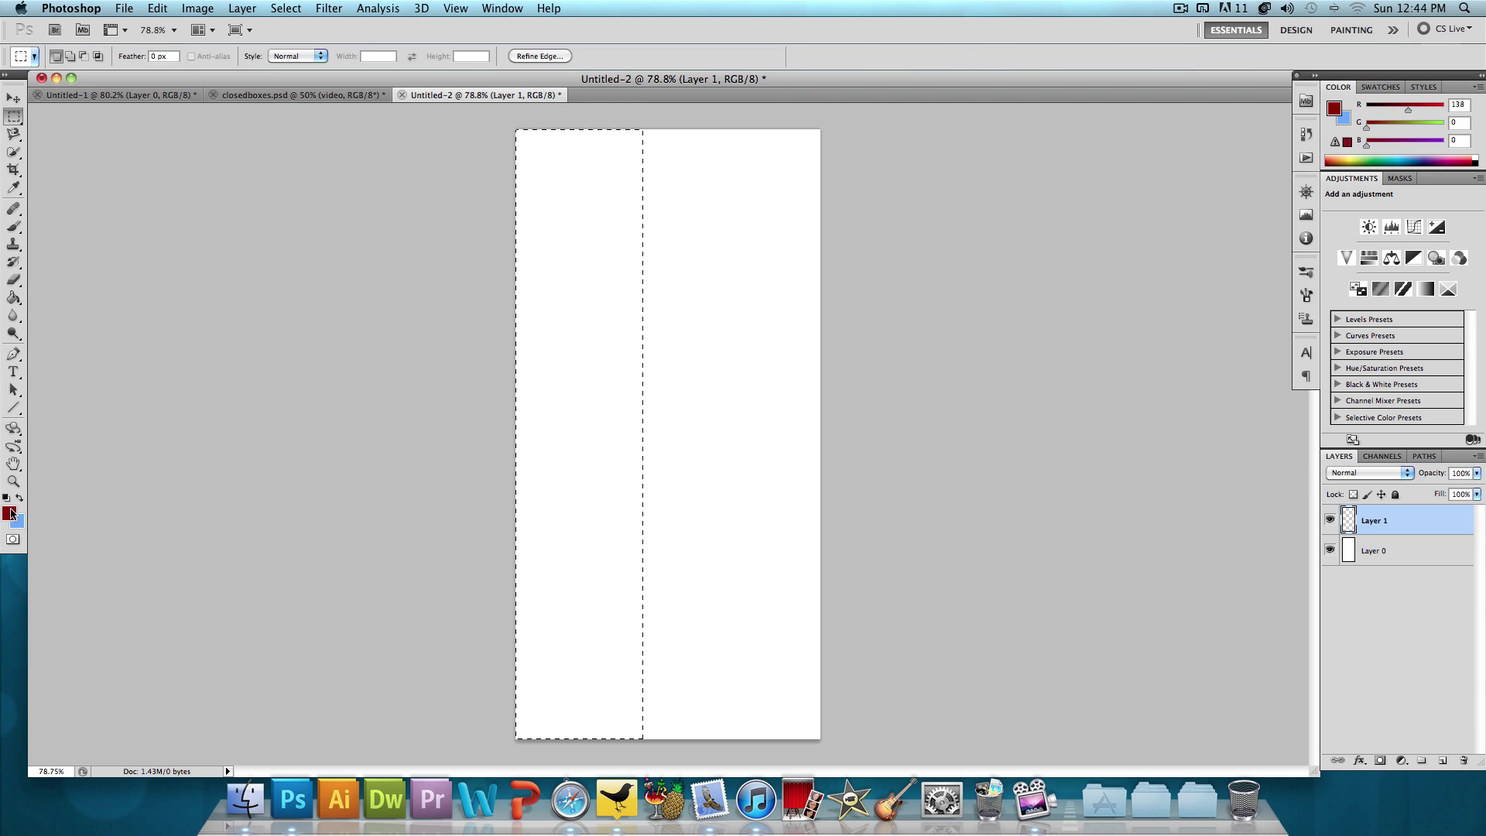
pyautogui.click(9, 513)
pyautogui.moveTo(1105, 541); pyautogui.dragTo(999, 809)
pyautogui.press('Return')
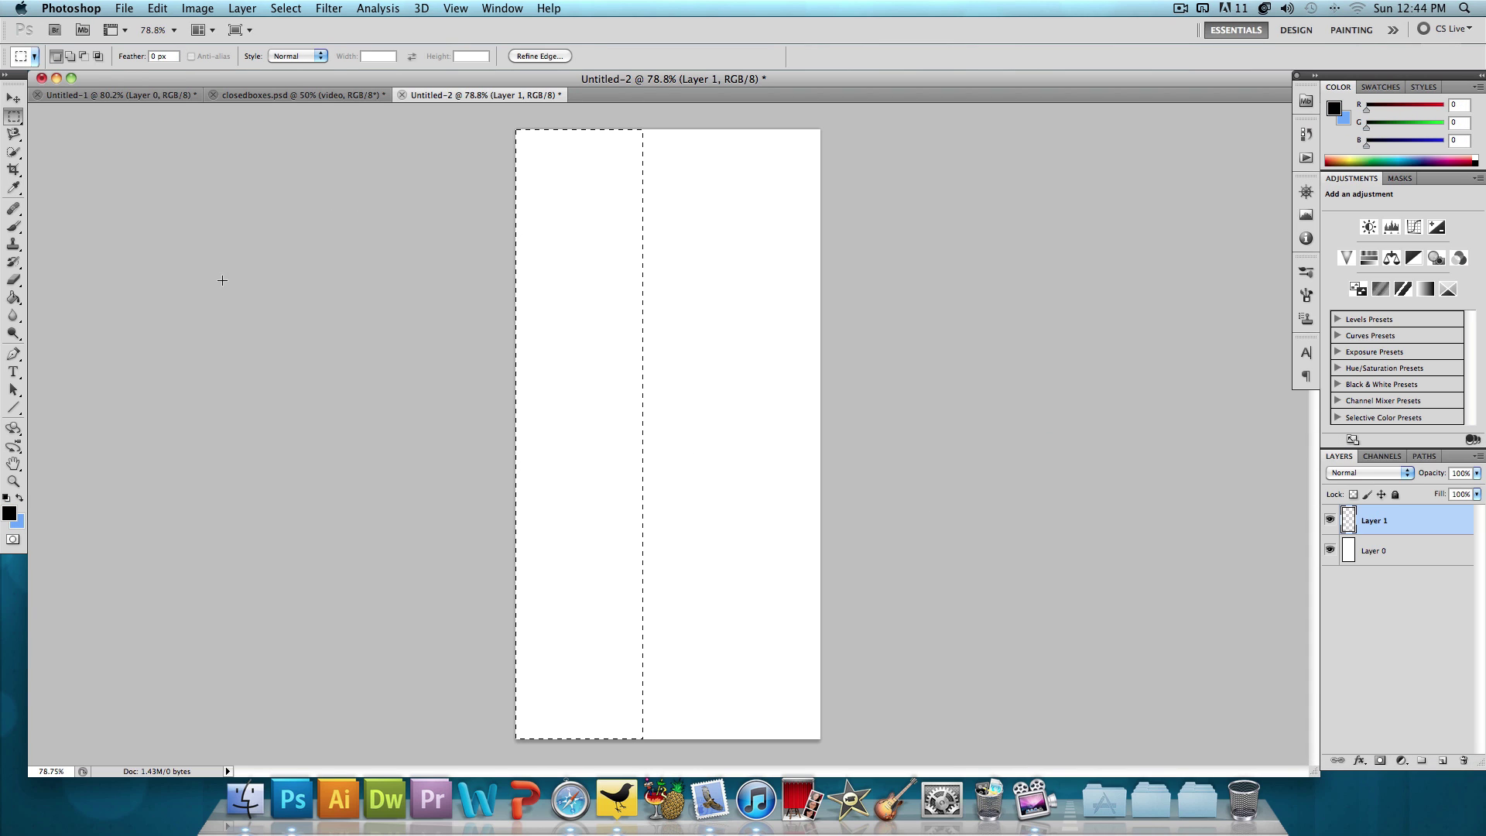
pyautogui.click(14, 299)
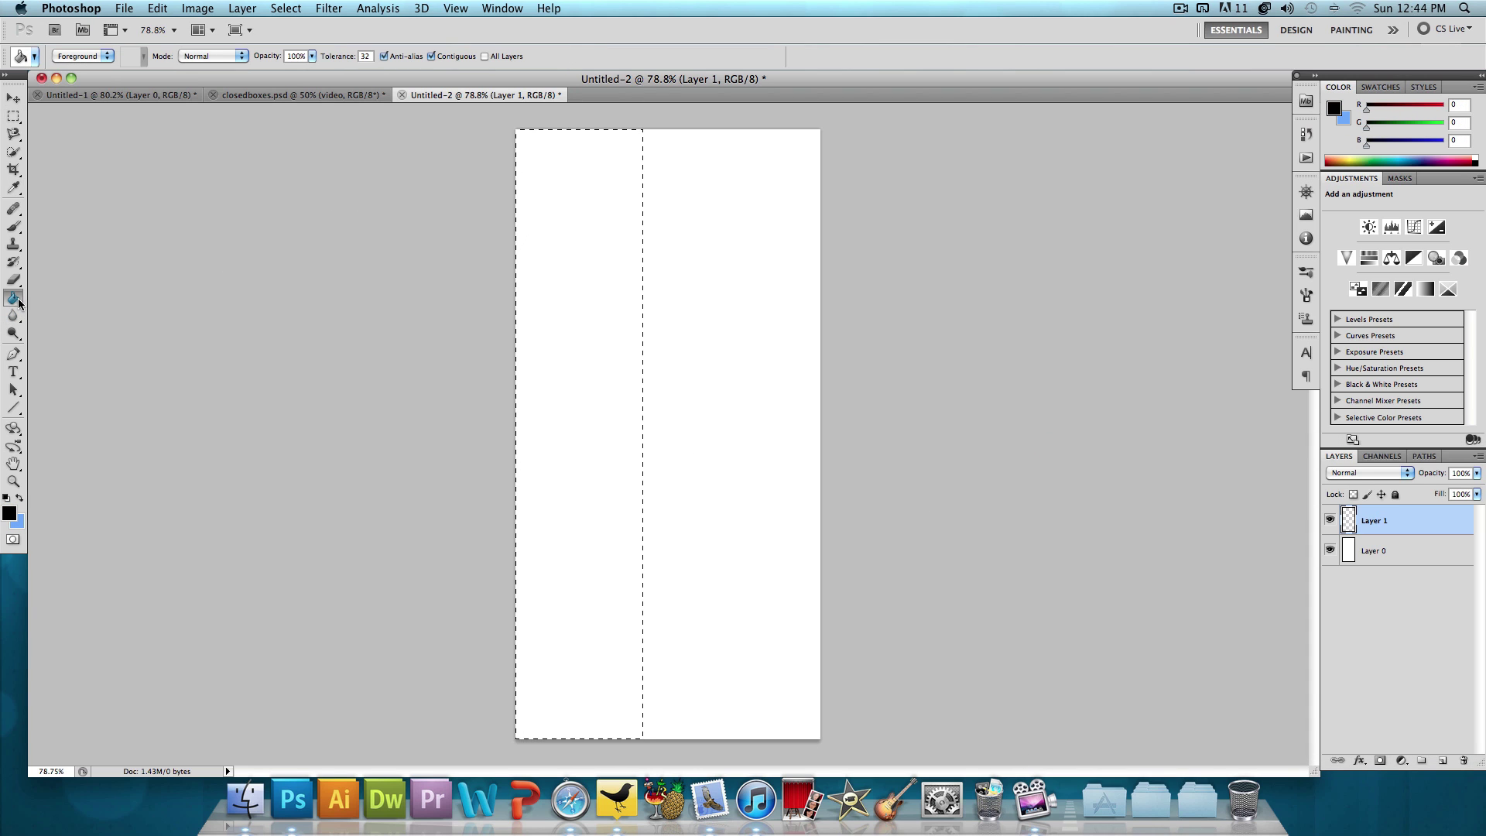
pyautogui.click(569, 218)
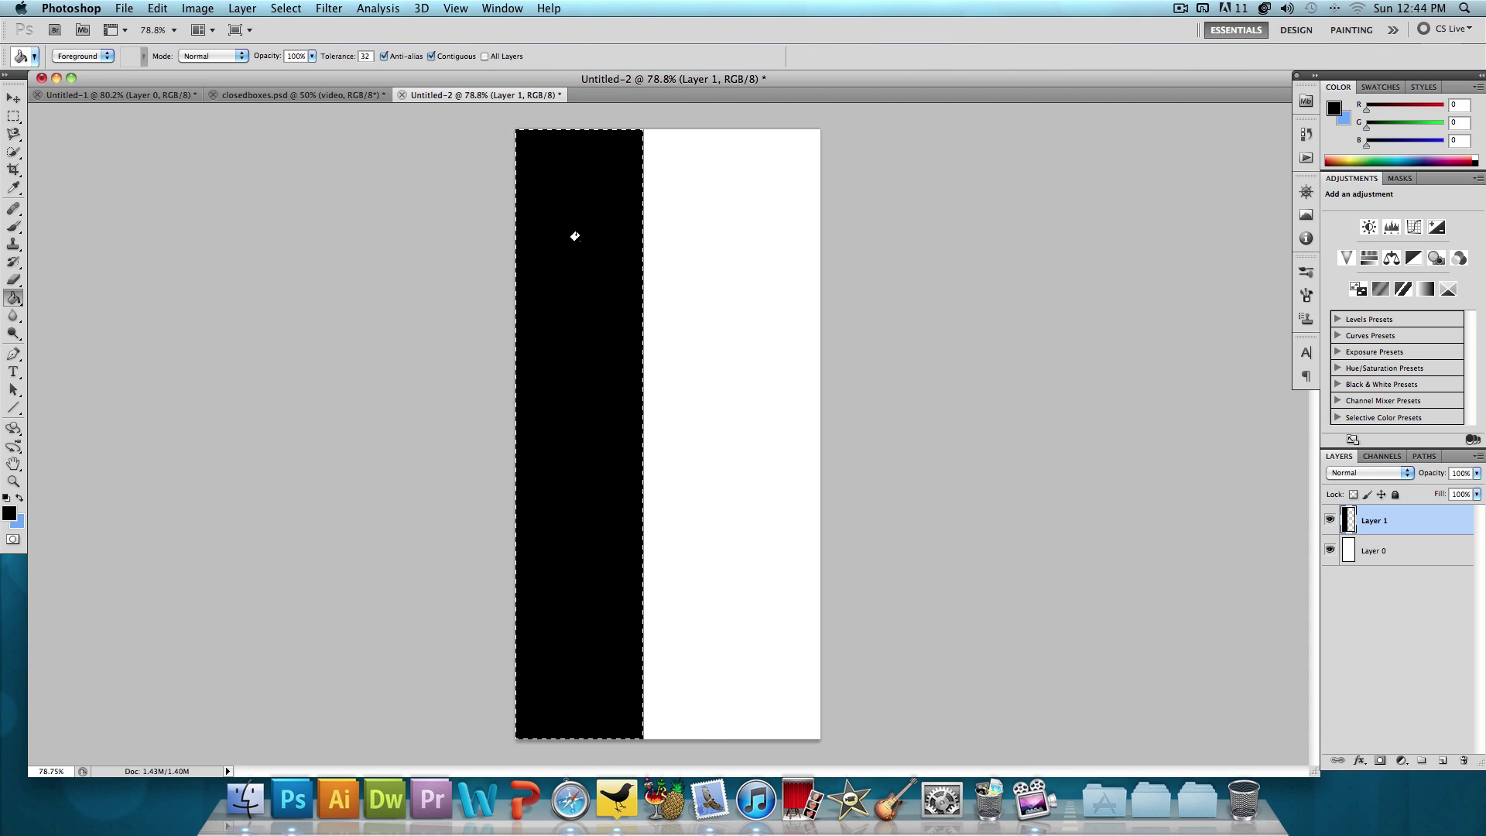
pyautogui.press('super+d')
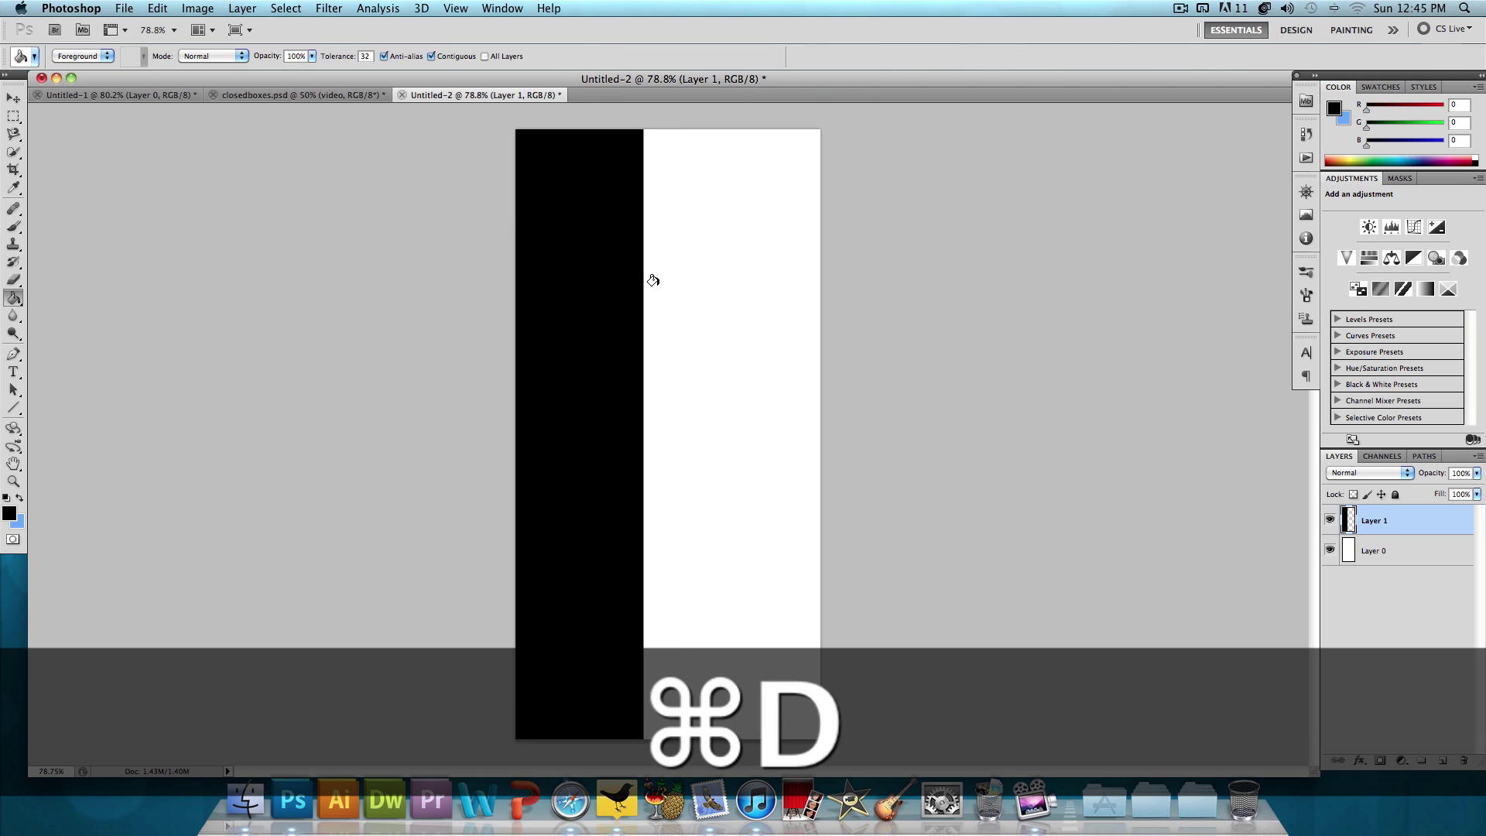
# Step: Apply a Sine Wave filter with wavelength 10–50 and amplitude 1–25 to the strip
pyautogui.click(329, 8)
pyautogui.moveTo(411, 204)
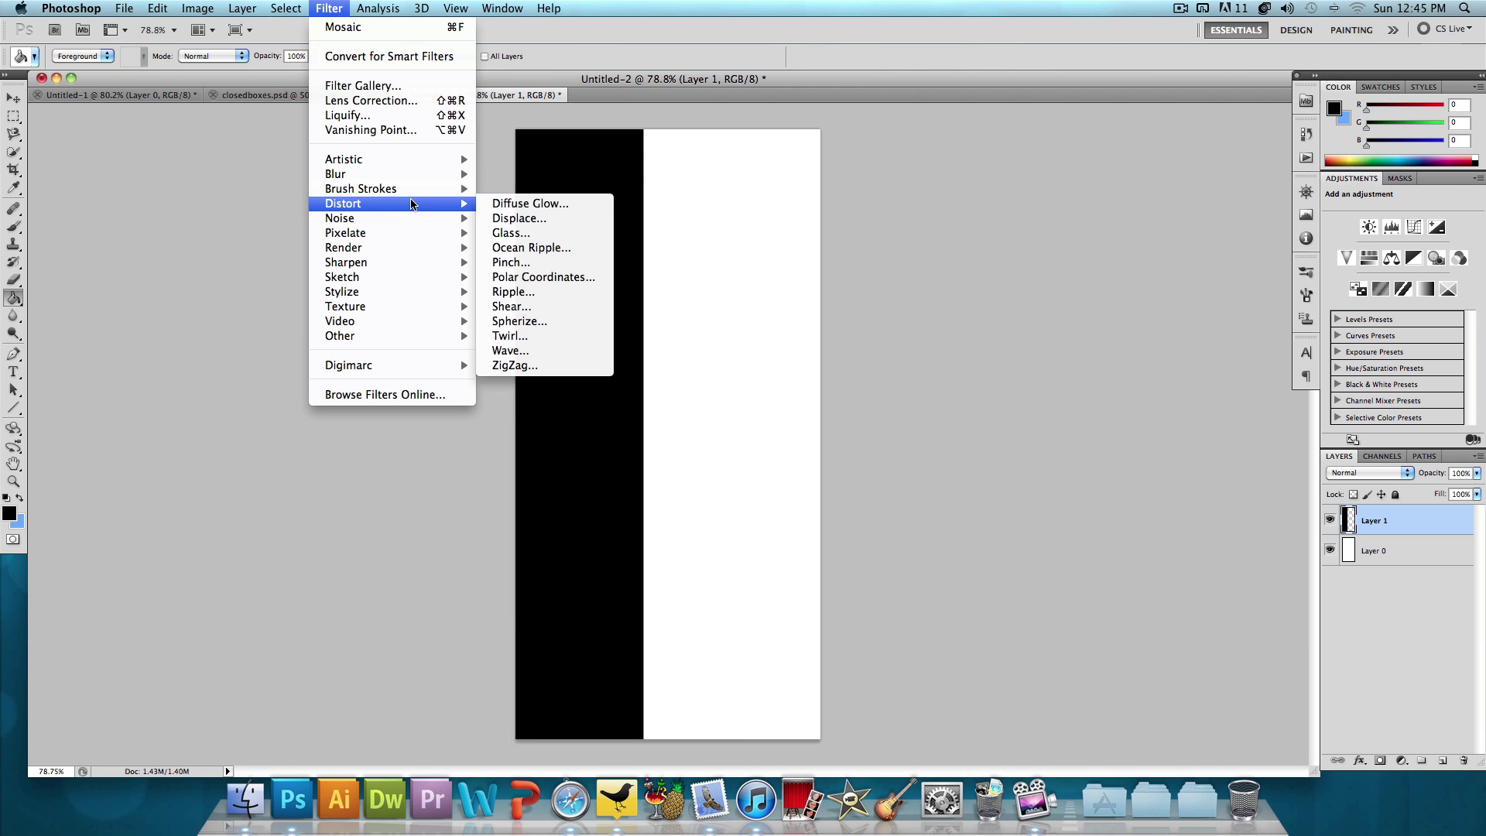
pyautogui.click(536, 350)
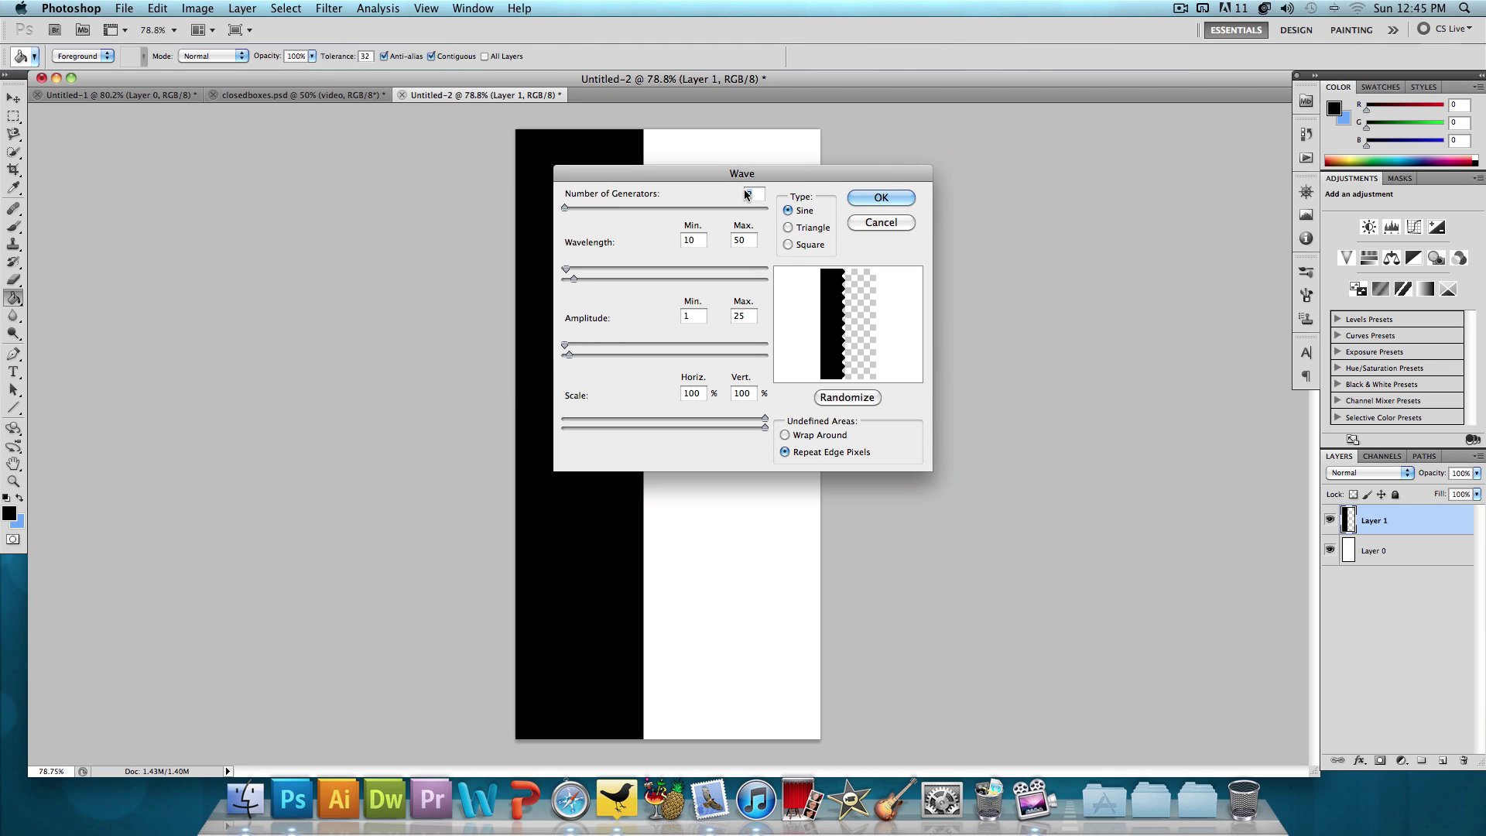
pyautogui.click(701, 240)
pyautogui.press('Tab')
pyautogui.click(696, 317)
pyautogui.click(735, 316)
pyautogui.click(876, 203)
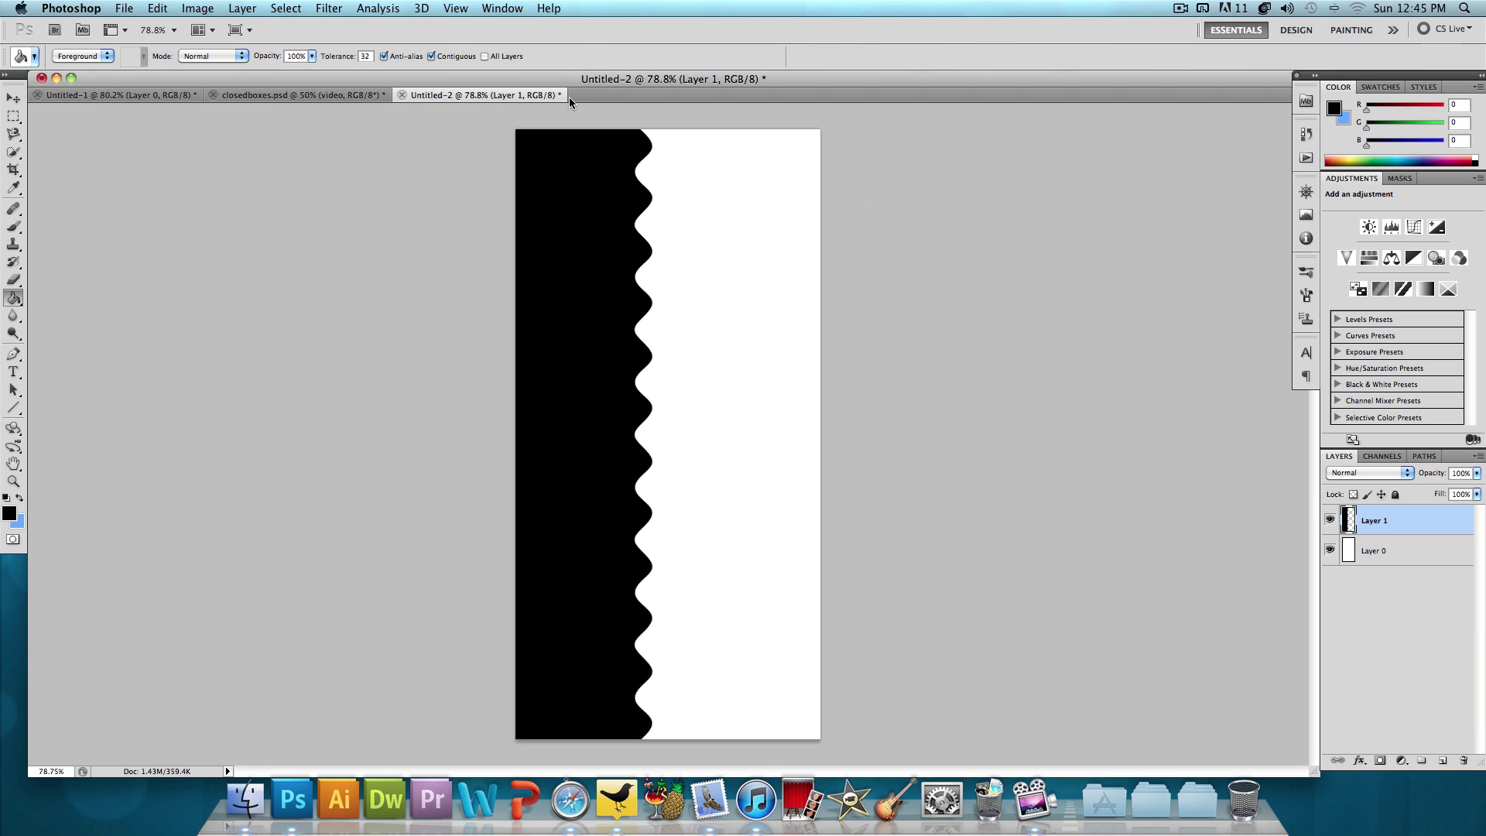
# Step: Apply a Ripple filter at 999% amount and Medium size to the wavy edge
pyautogui.click(321, 12)
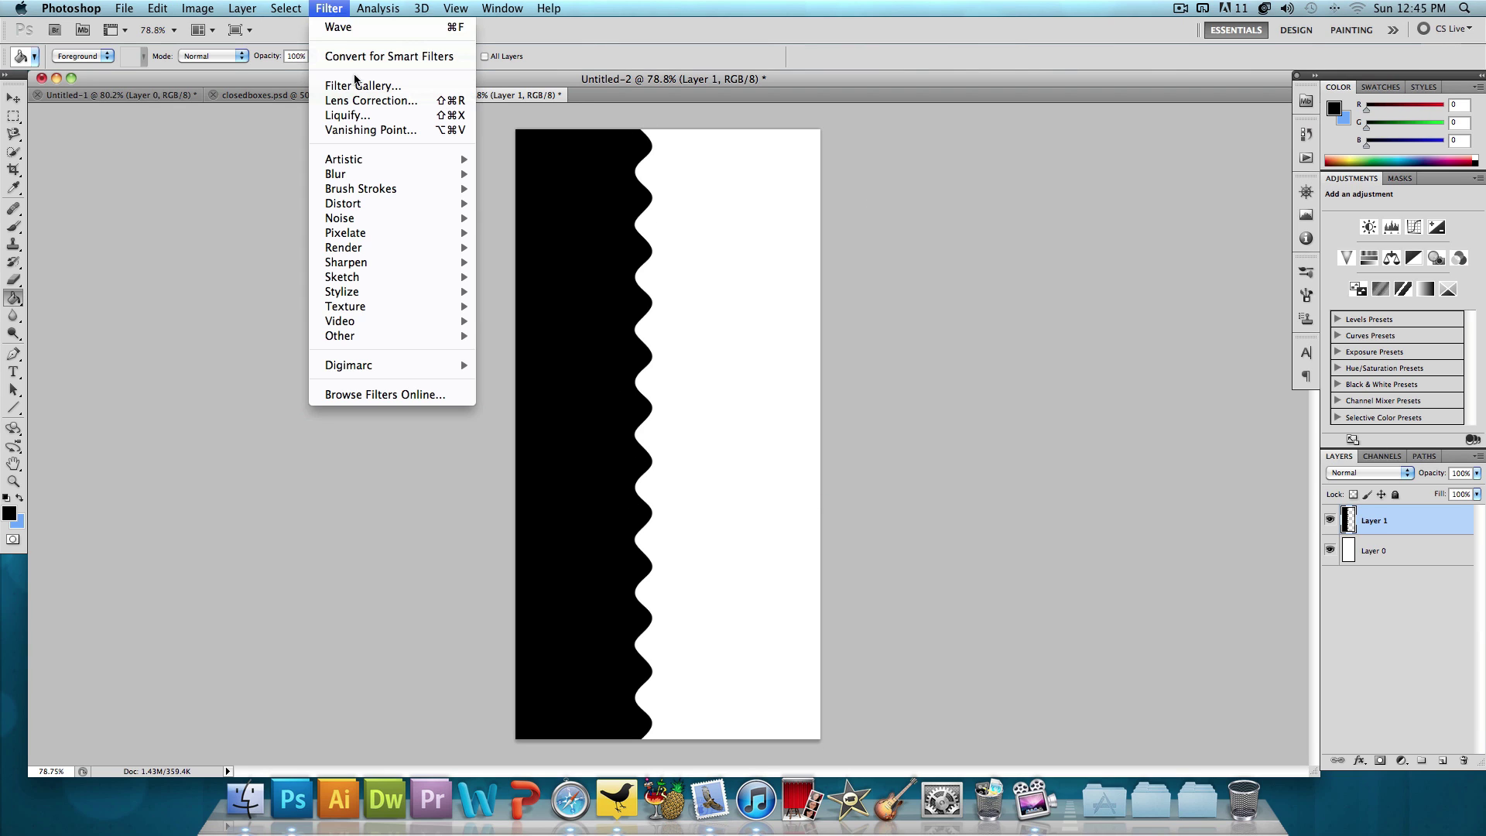
pyautogui.moveTo(391, 204)
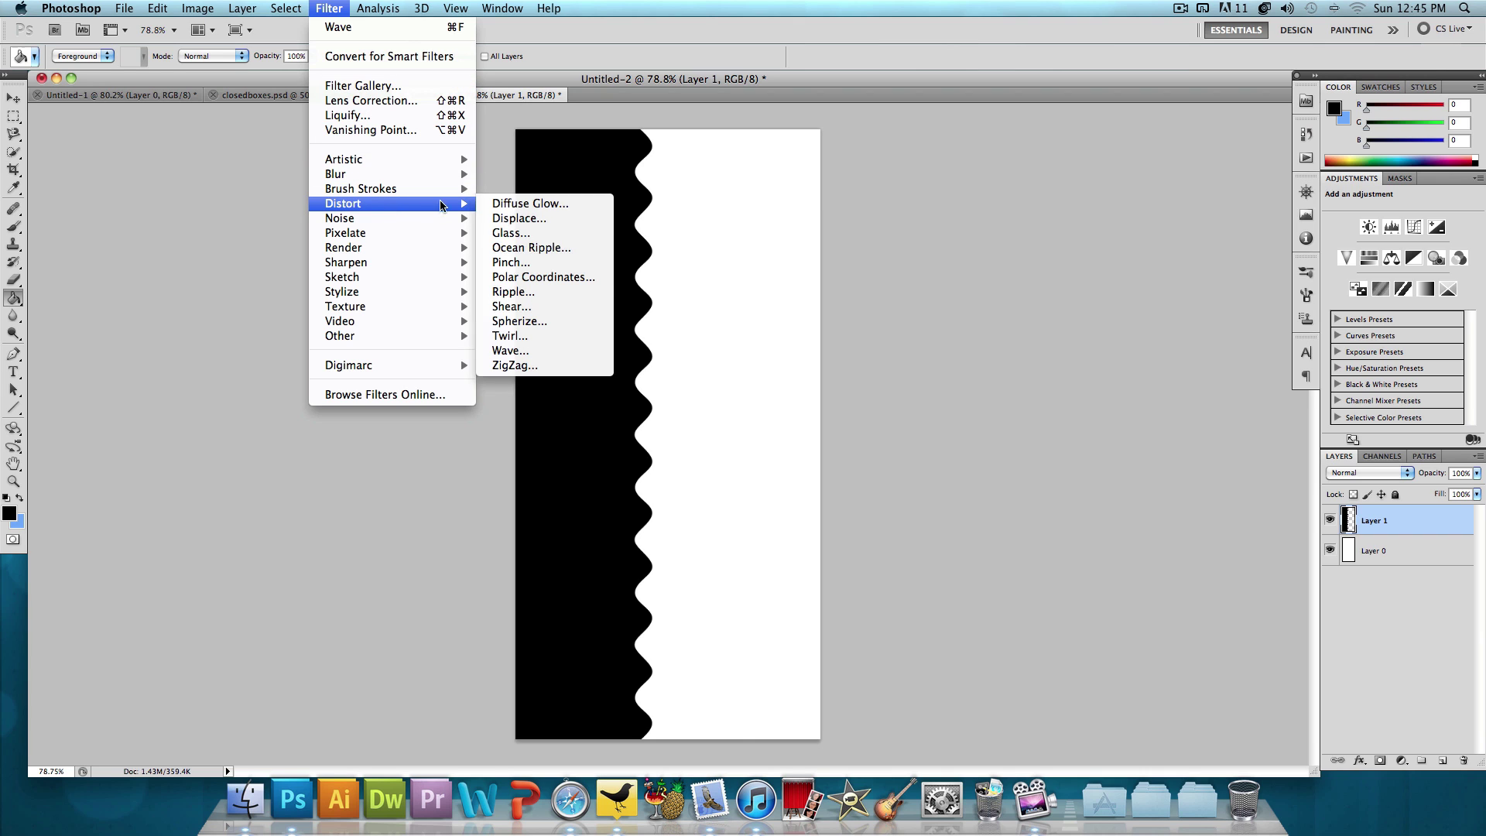
pyautogui.click(534, 292)
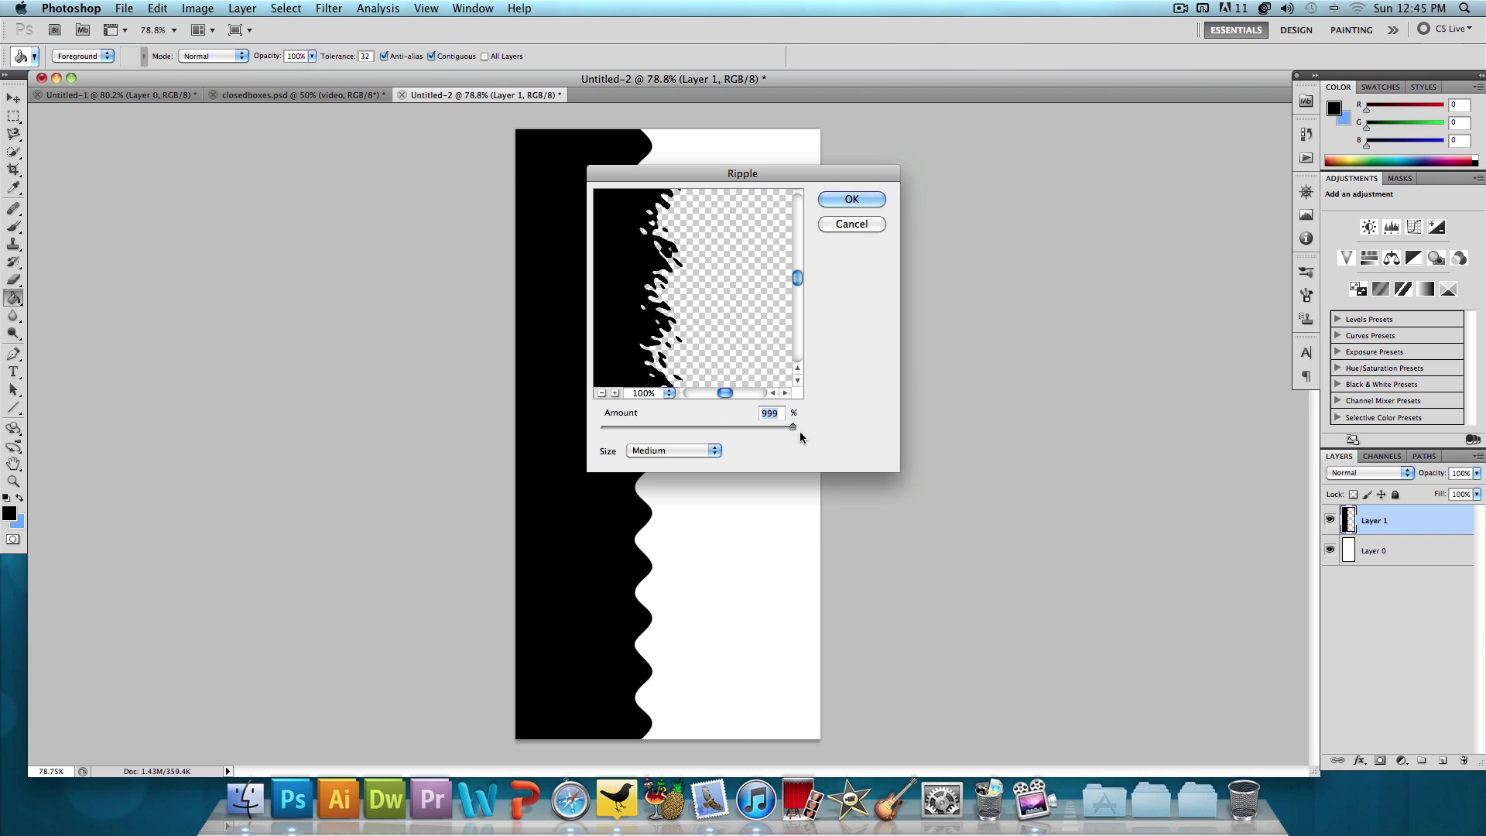
pyautogui.click(834, 200)
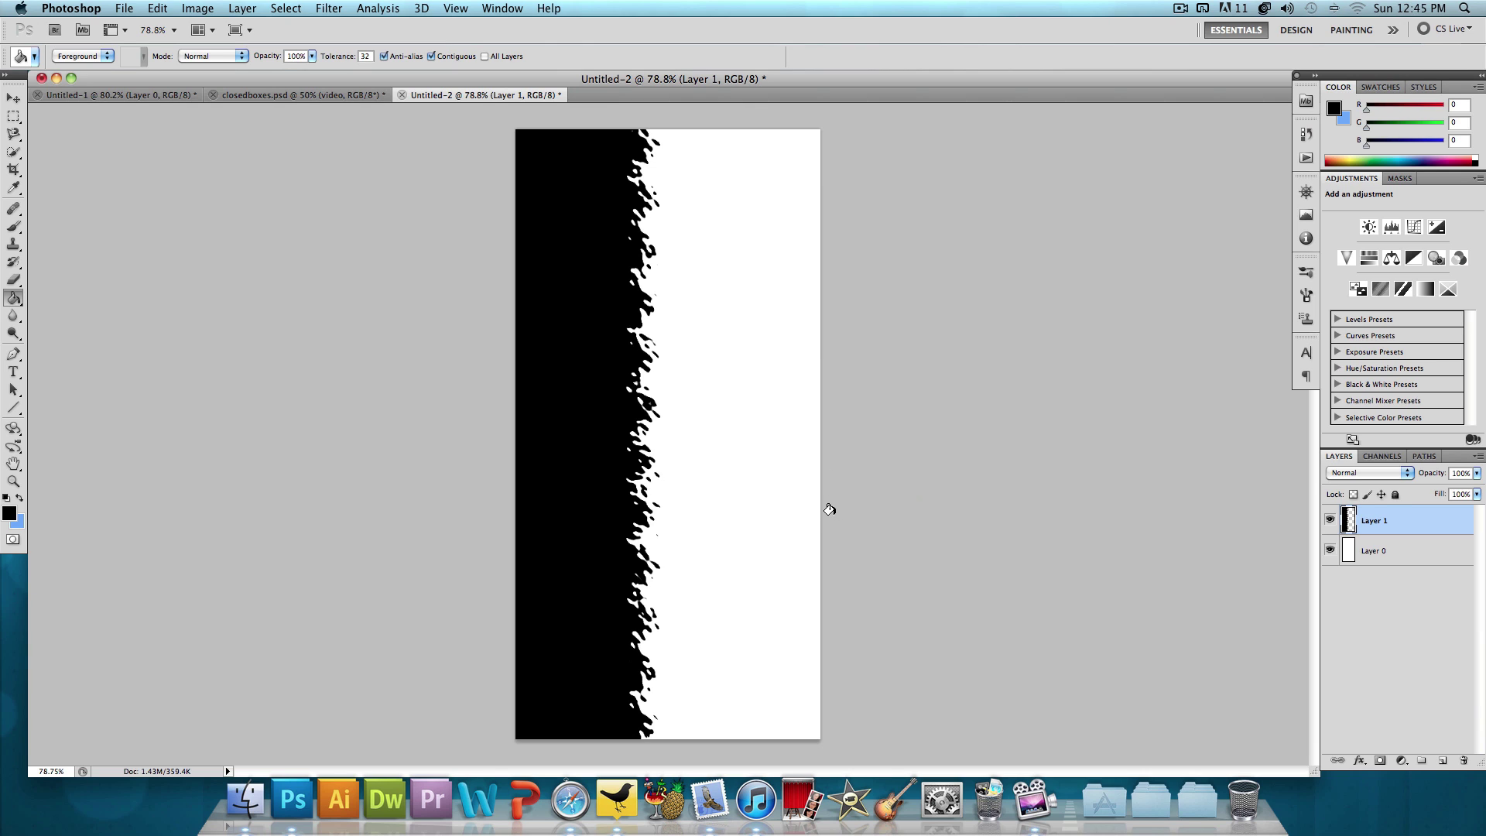
# Step: Apply a Mosaic filter with 9-pixel square cells to the ragged edge
pyautogui.click(338, 10)
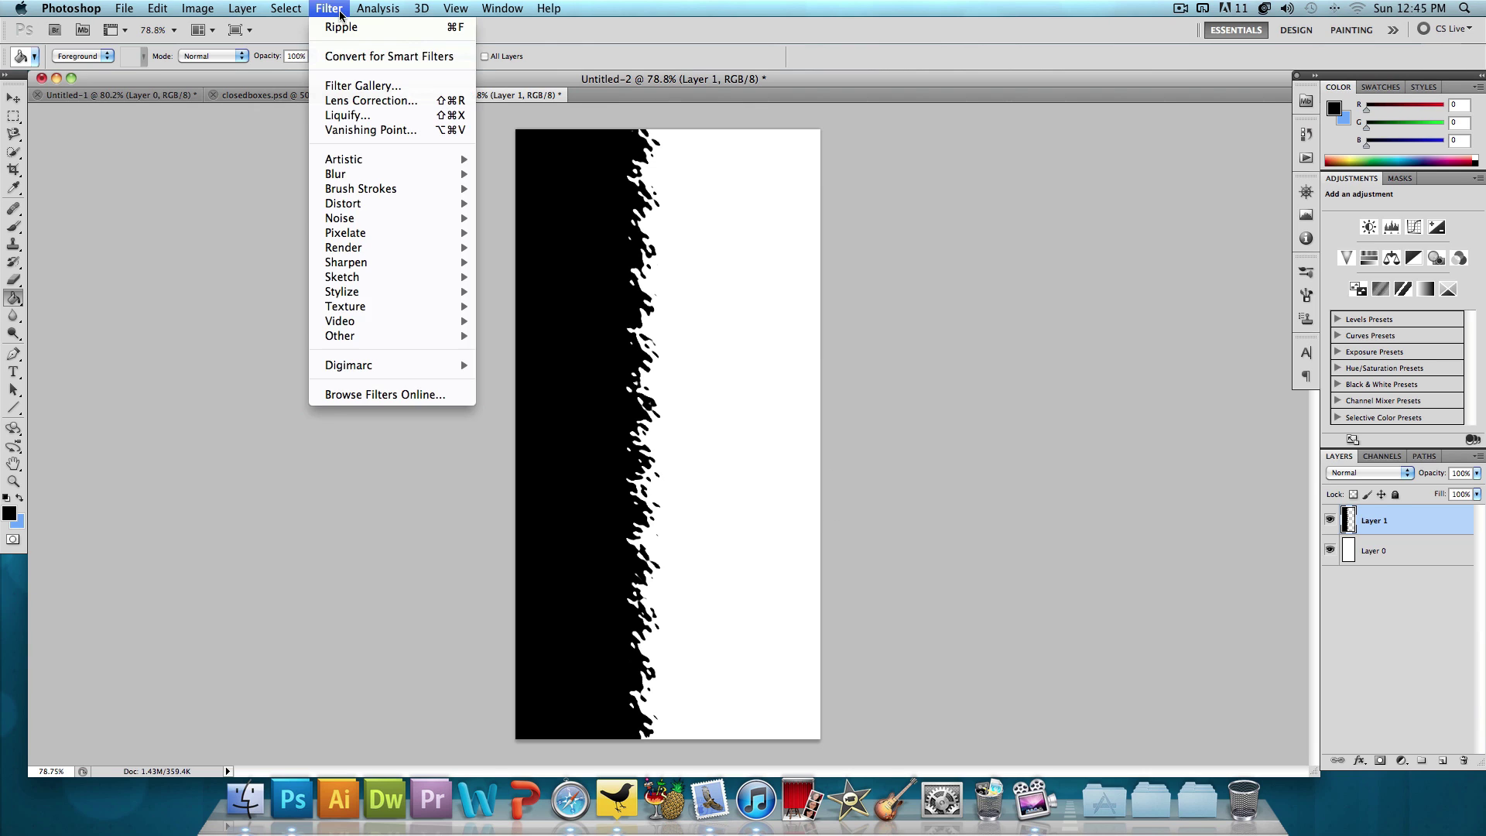
pyautogui.moveTo(381, 234)
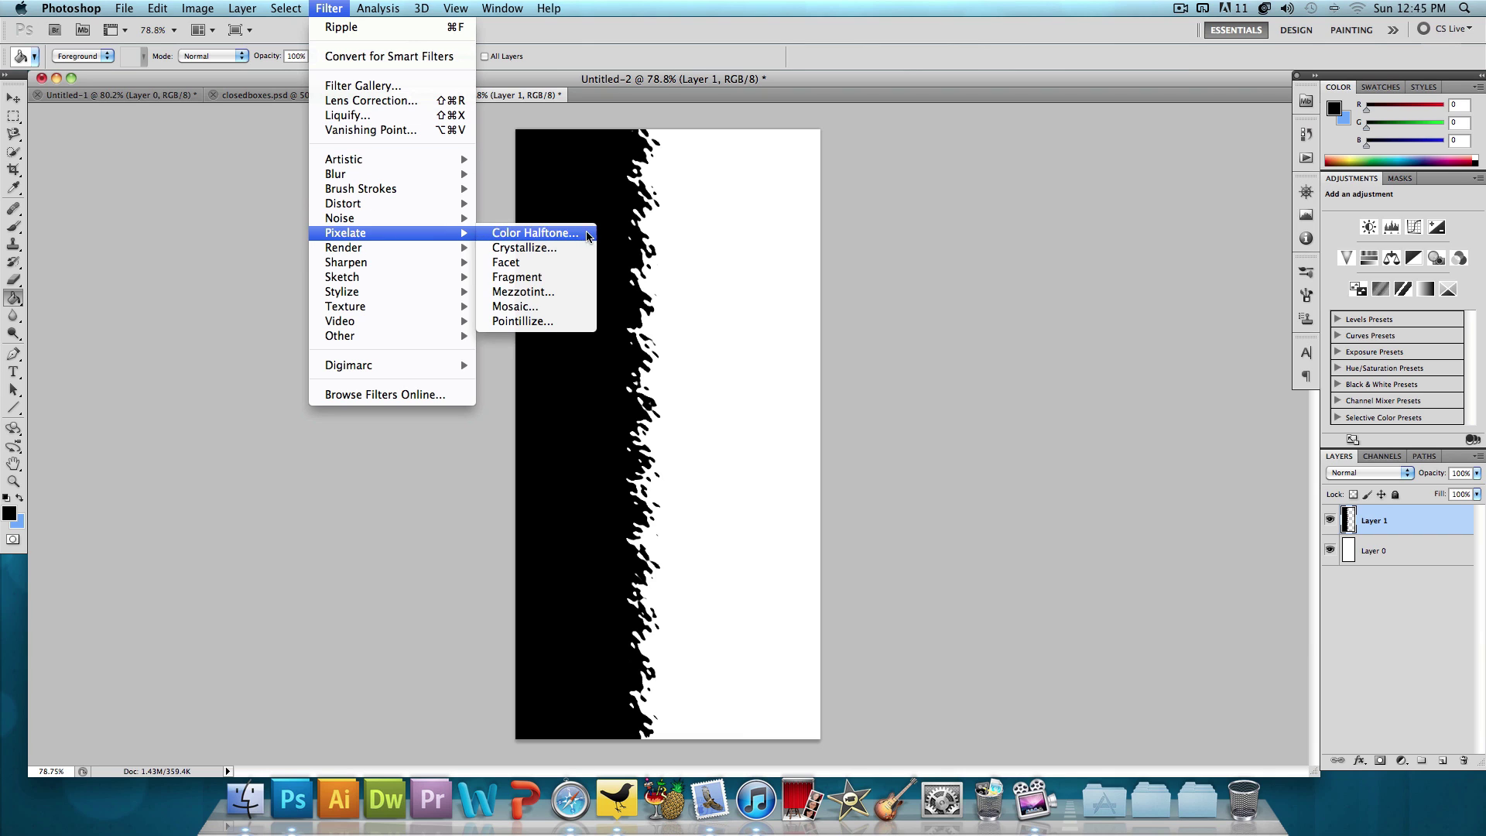
pyautogui.click(575, 302)
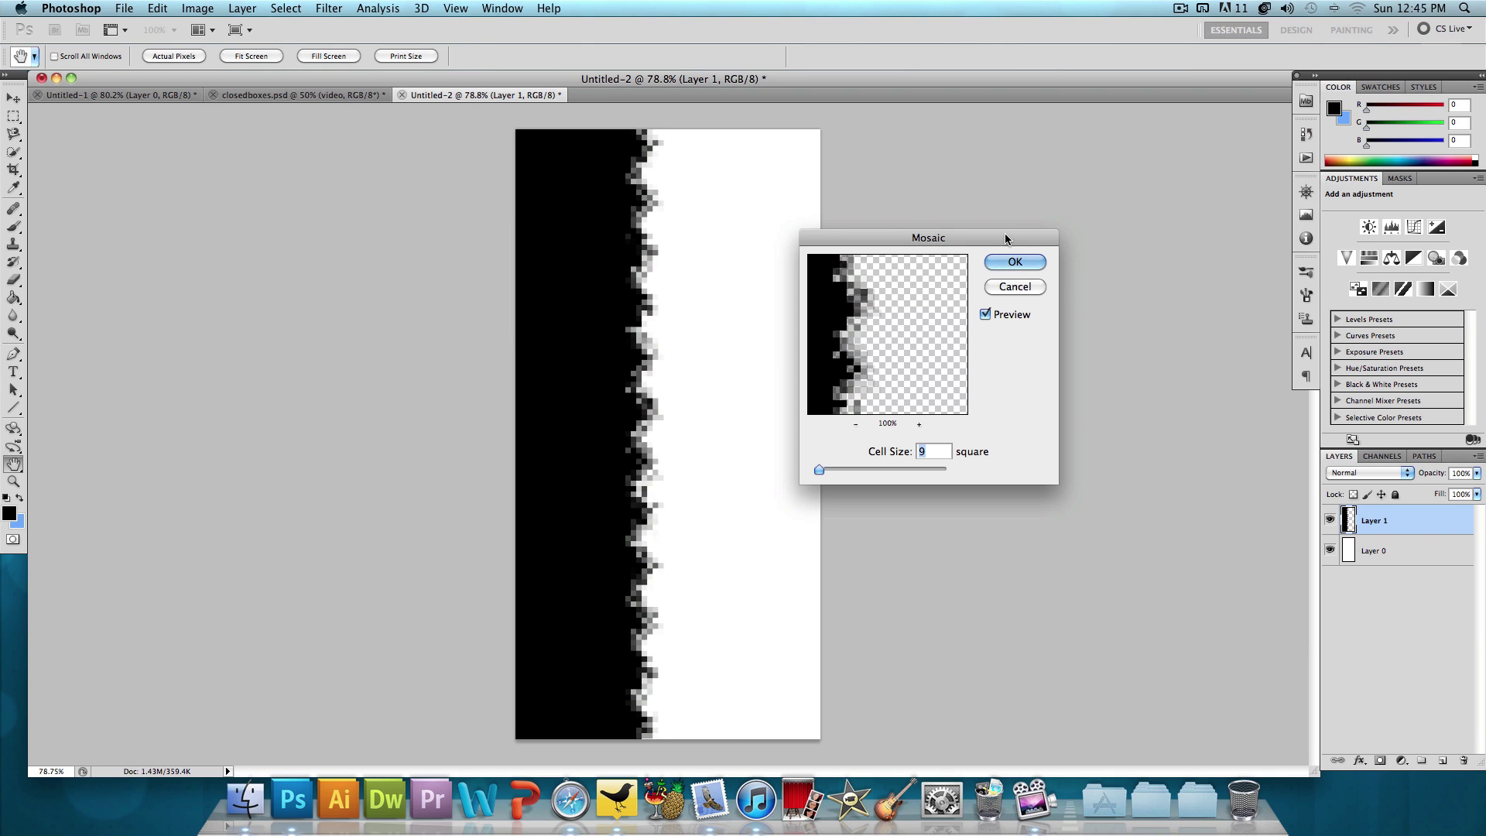
pyautogui.click(1012, 262)
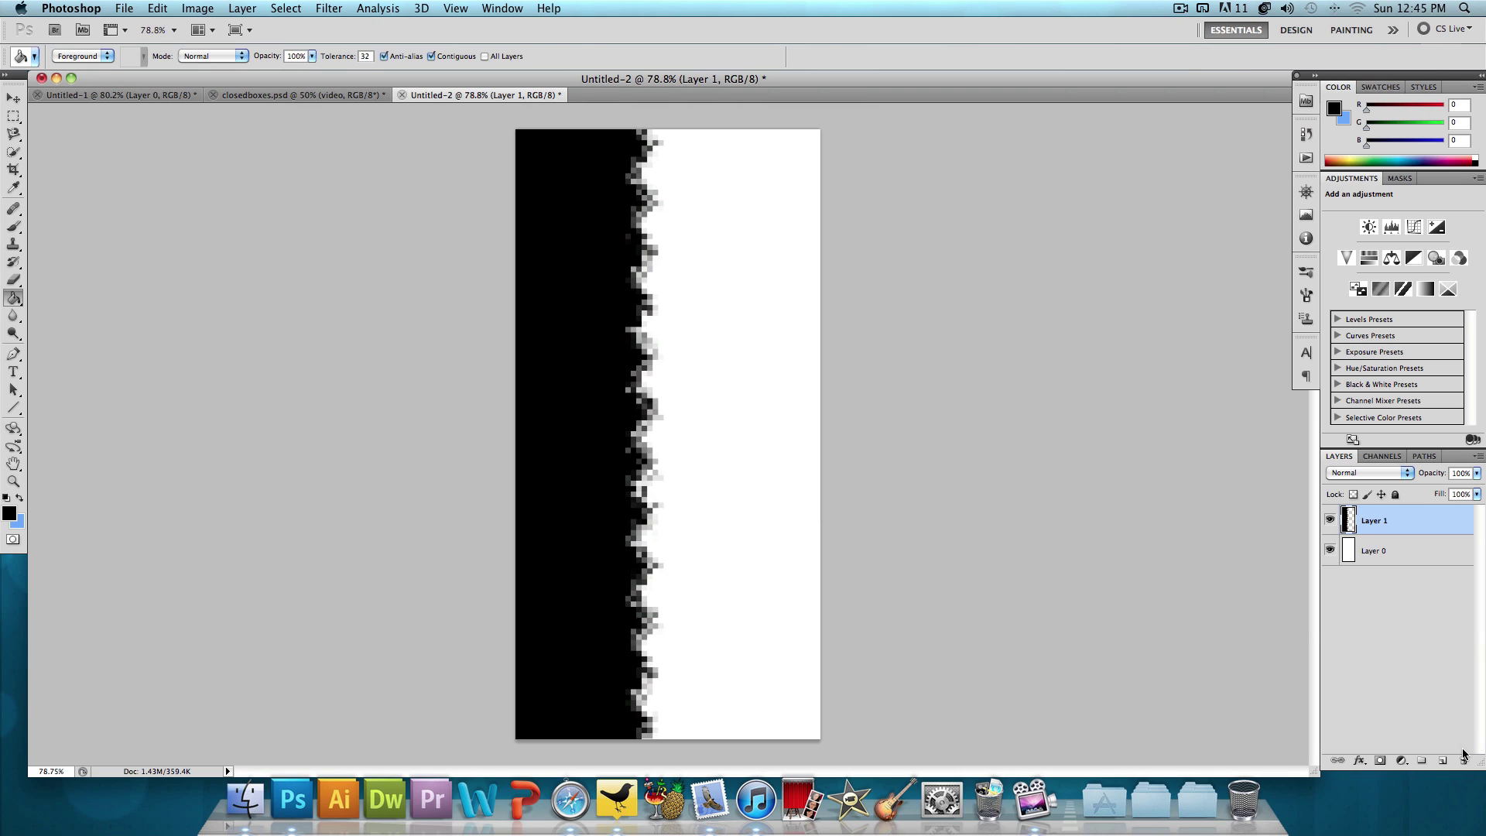
# Step: Add a Curves adjustment layer and drag two points into a custom wavy curve
pyautogui.click(1400, 762)
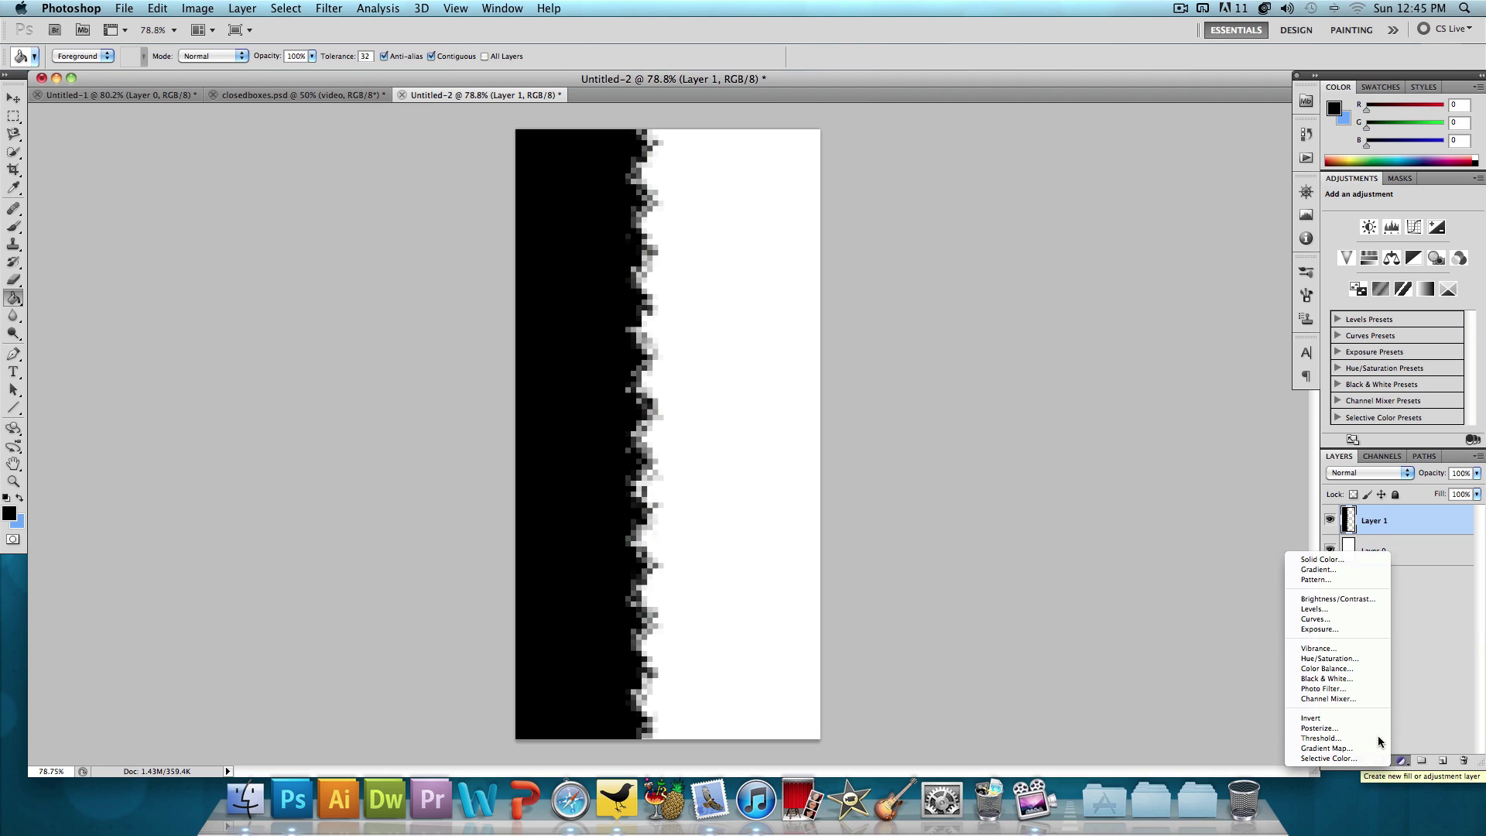
pyautogui.click(1316, 618)
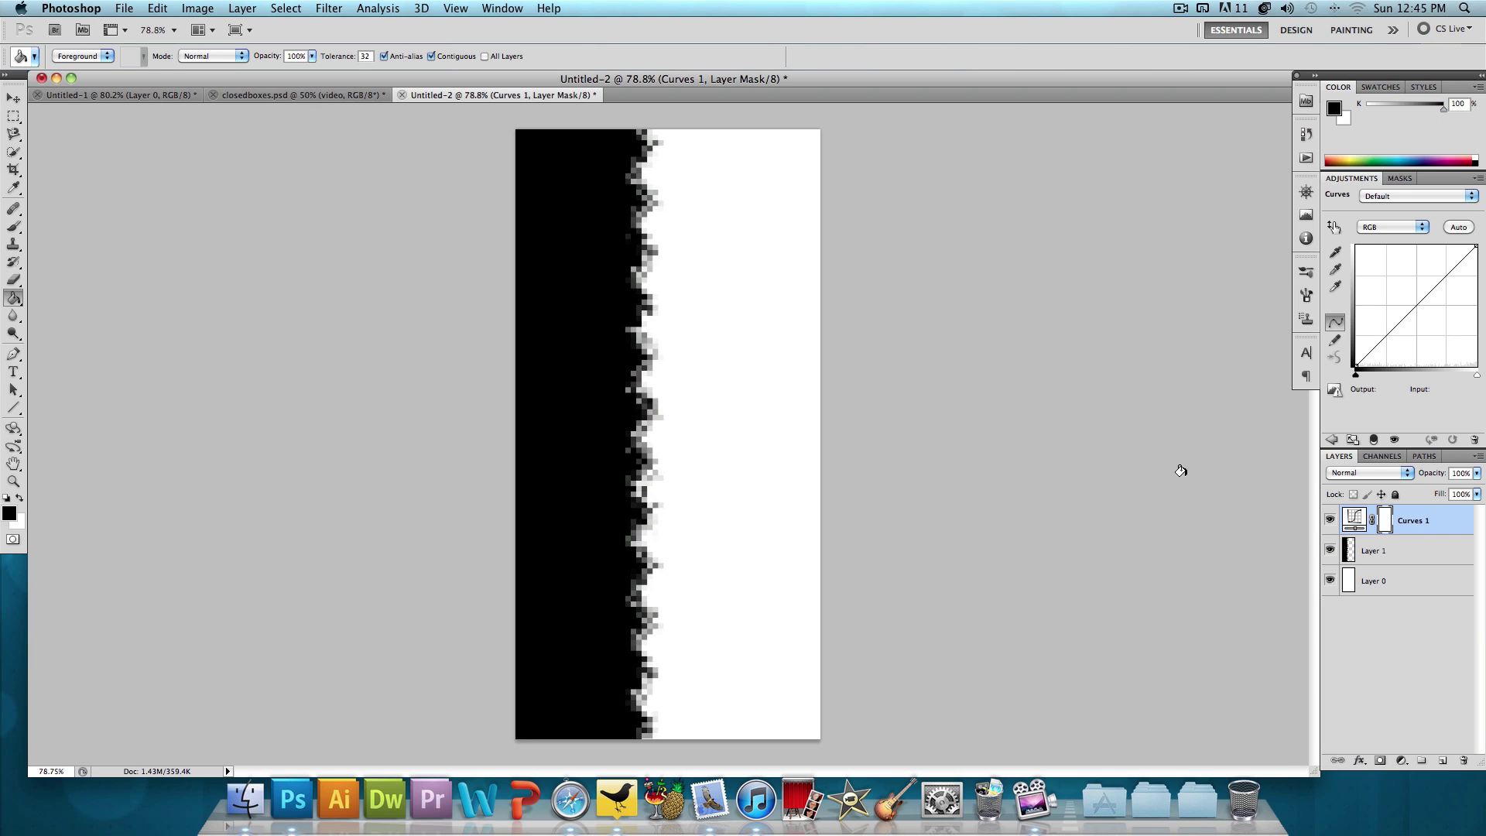
pyautogui.moveTo(1370, 352)
pyautogui.mouseDown()
pyautogui.moveTo(1390, 310)
pyautogui.moveTo(1413, 309)
pyautogui.moveTo(1439, 277)
pyautogui.moveTo(1447, 291)
pyautogui.mouseUp()
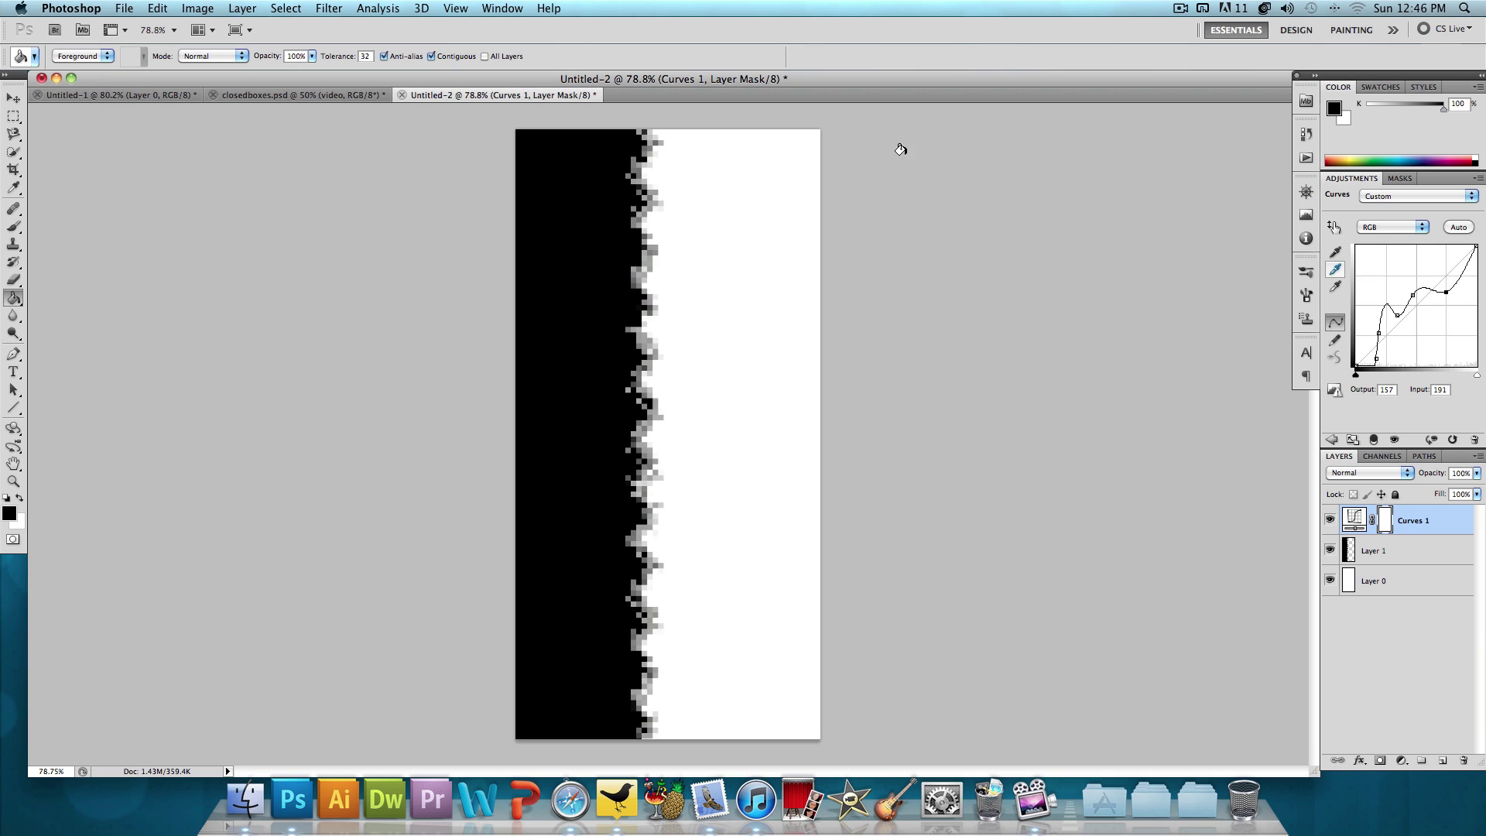
pyautogui.moveTo(1459, 269); pyautogui.dragTo(1454, 257)
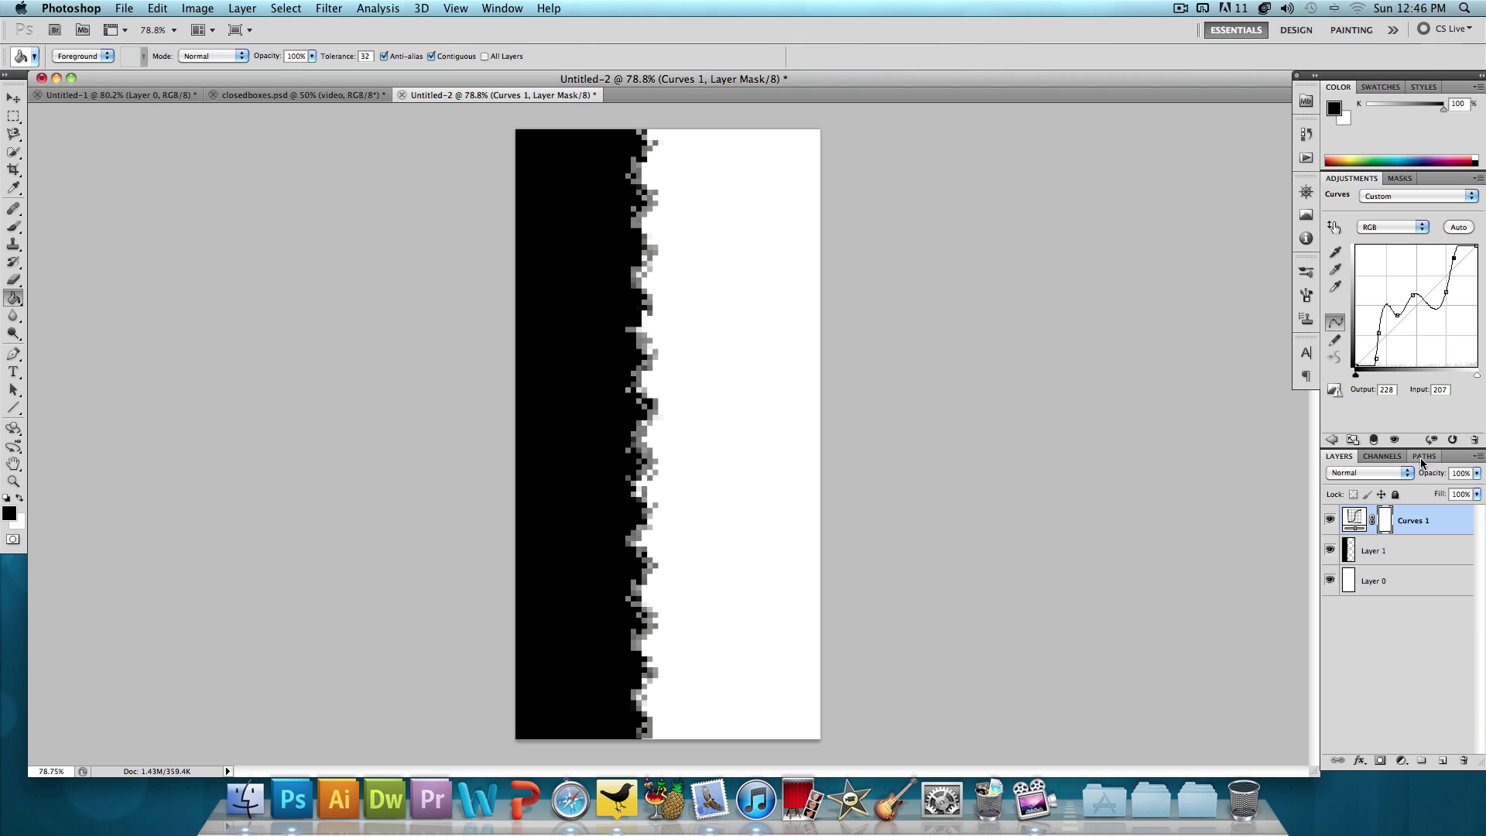
# Step: Add a Levels adjustment layer with input levels 127, 1.49 and 130
pyautogui.click(1401, 761)
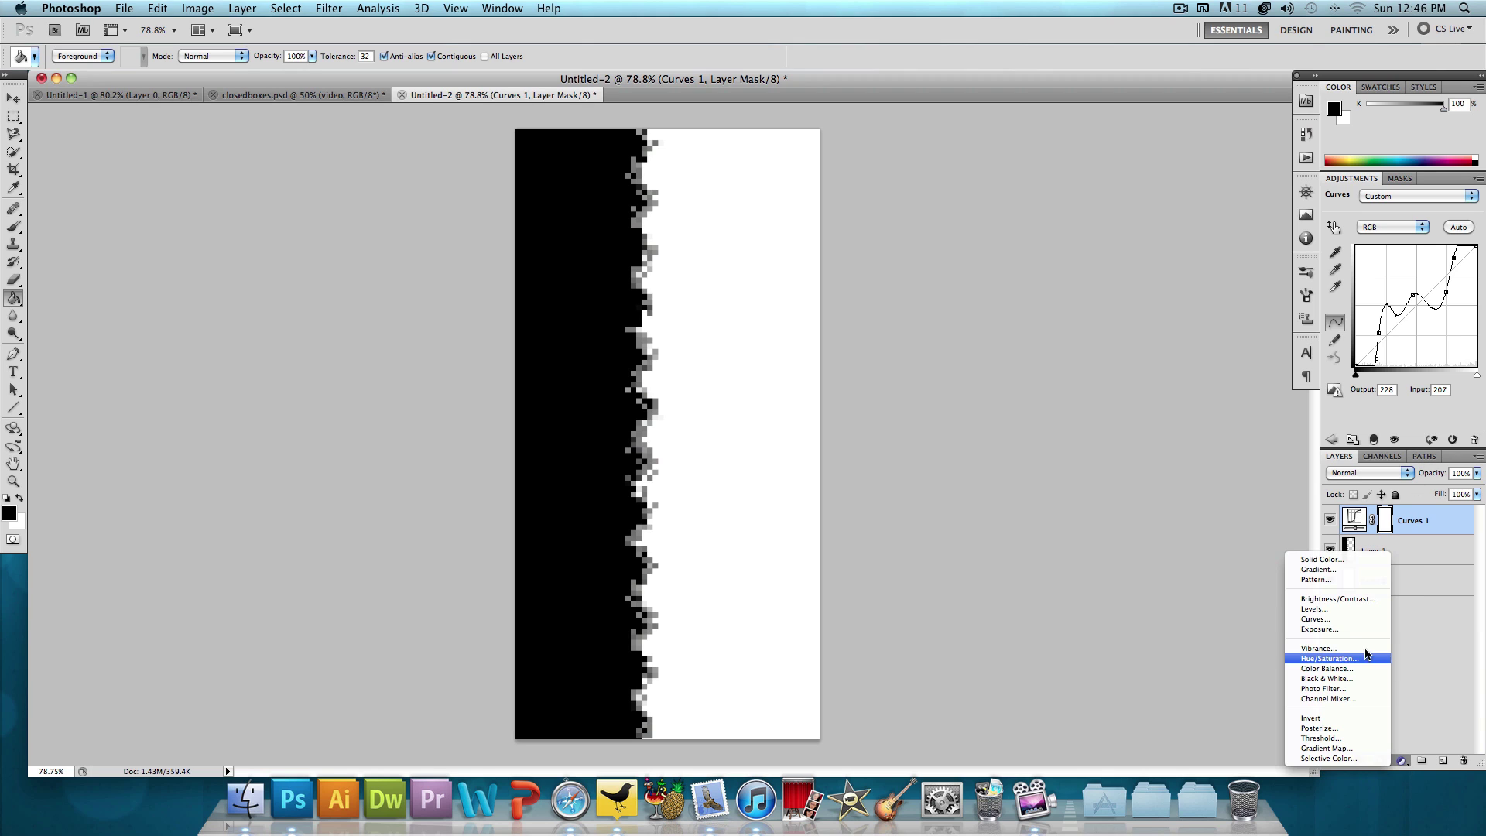
pyautogui.click(1328, 609)
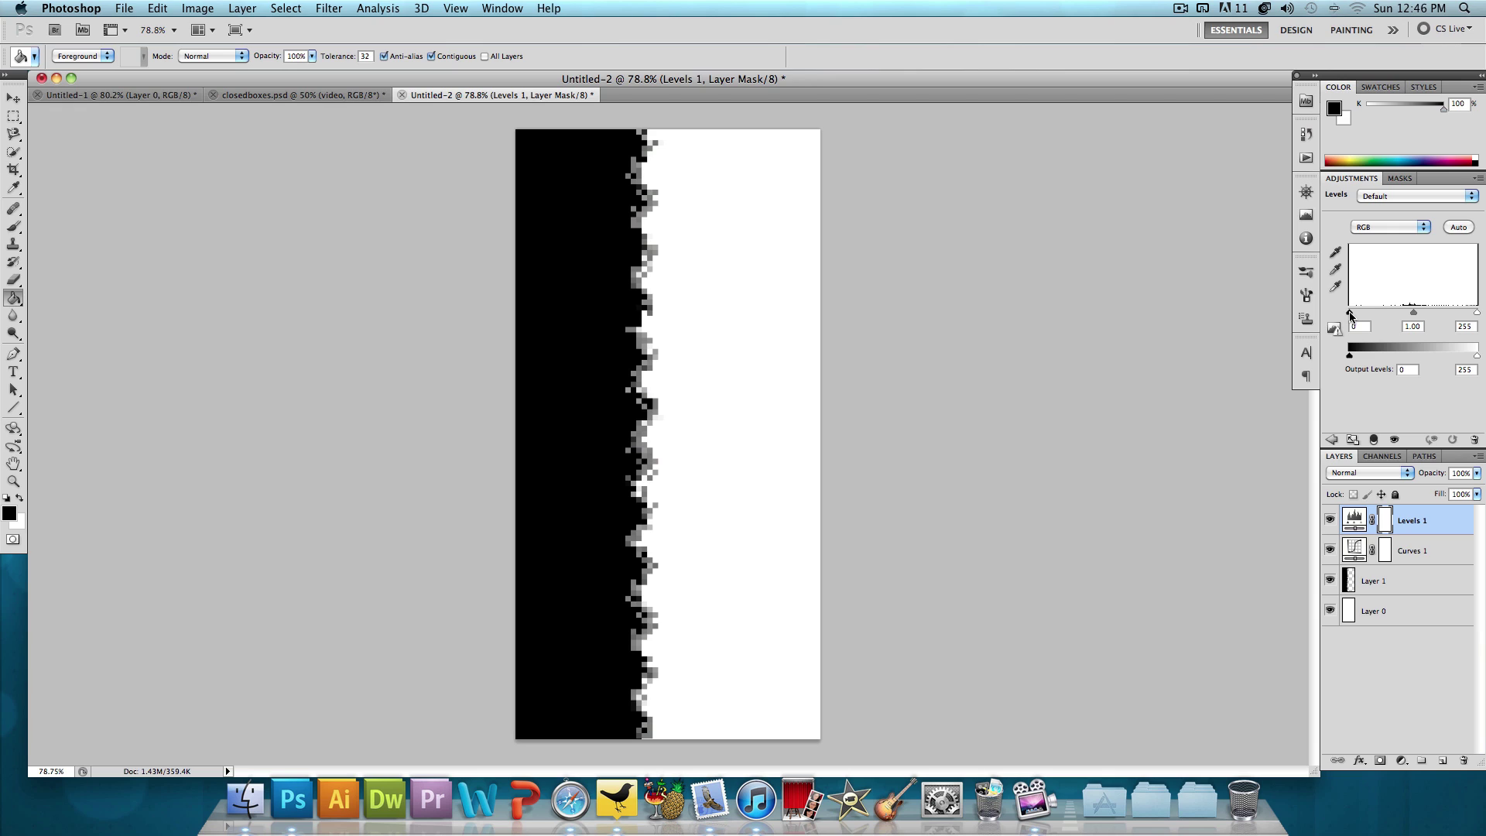
pyautogui.moveTo(1350, 313); pyautogui.dragTo(1414, 317)
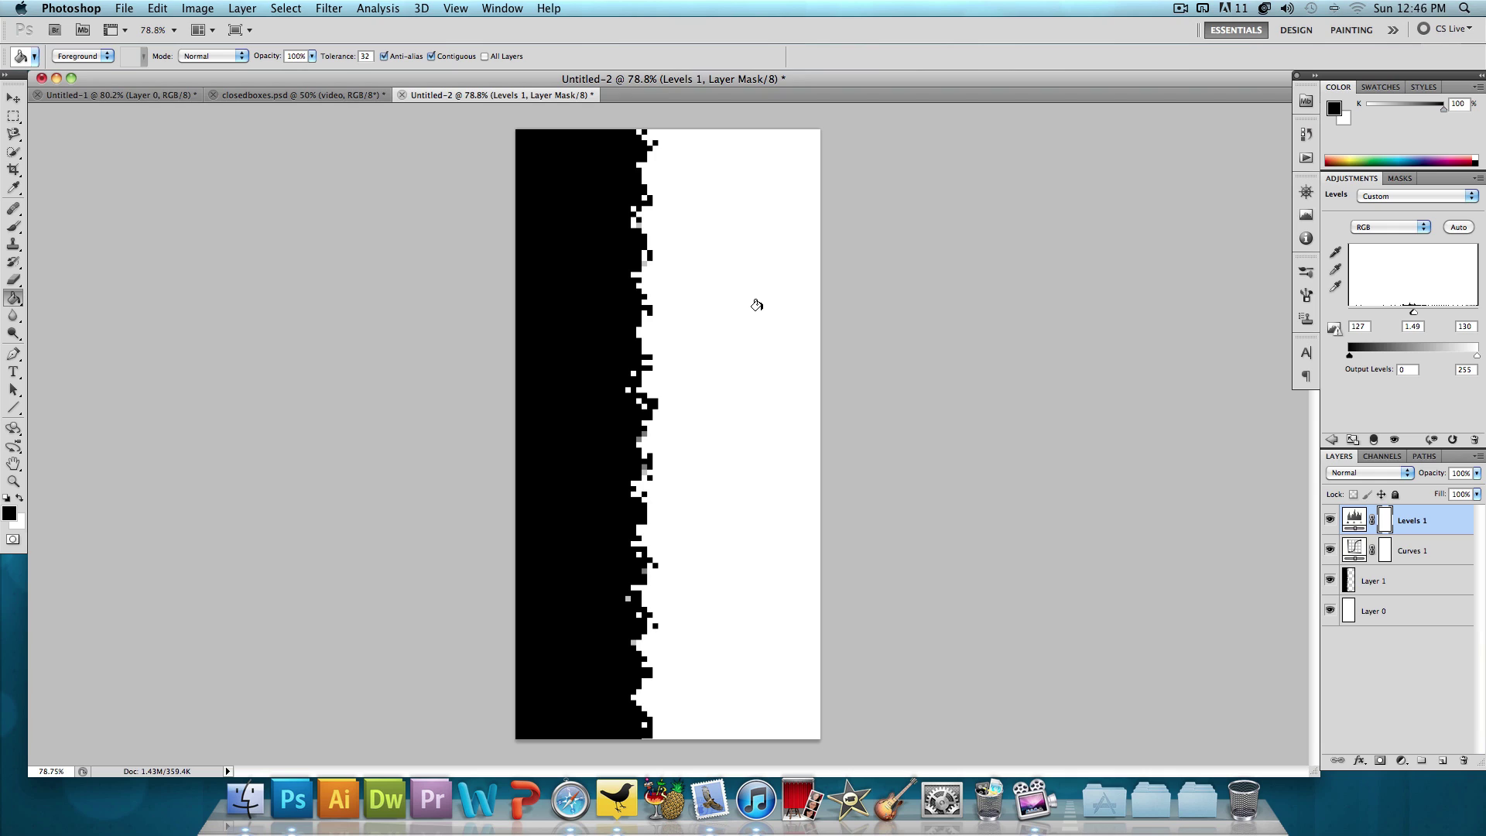
# Step: On Layer 1, select the black pixelated area via Color Range with fuzziness about 193
pyautogui.click(1404, 582)
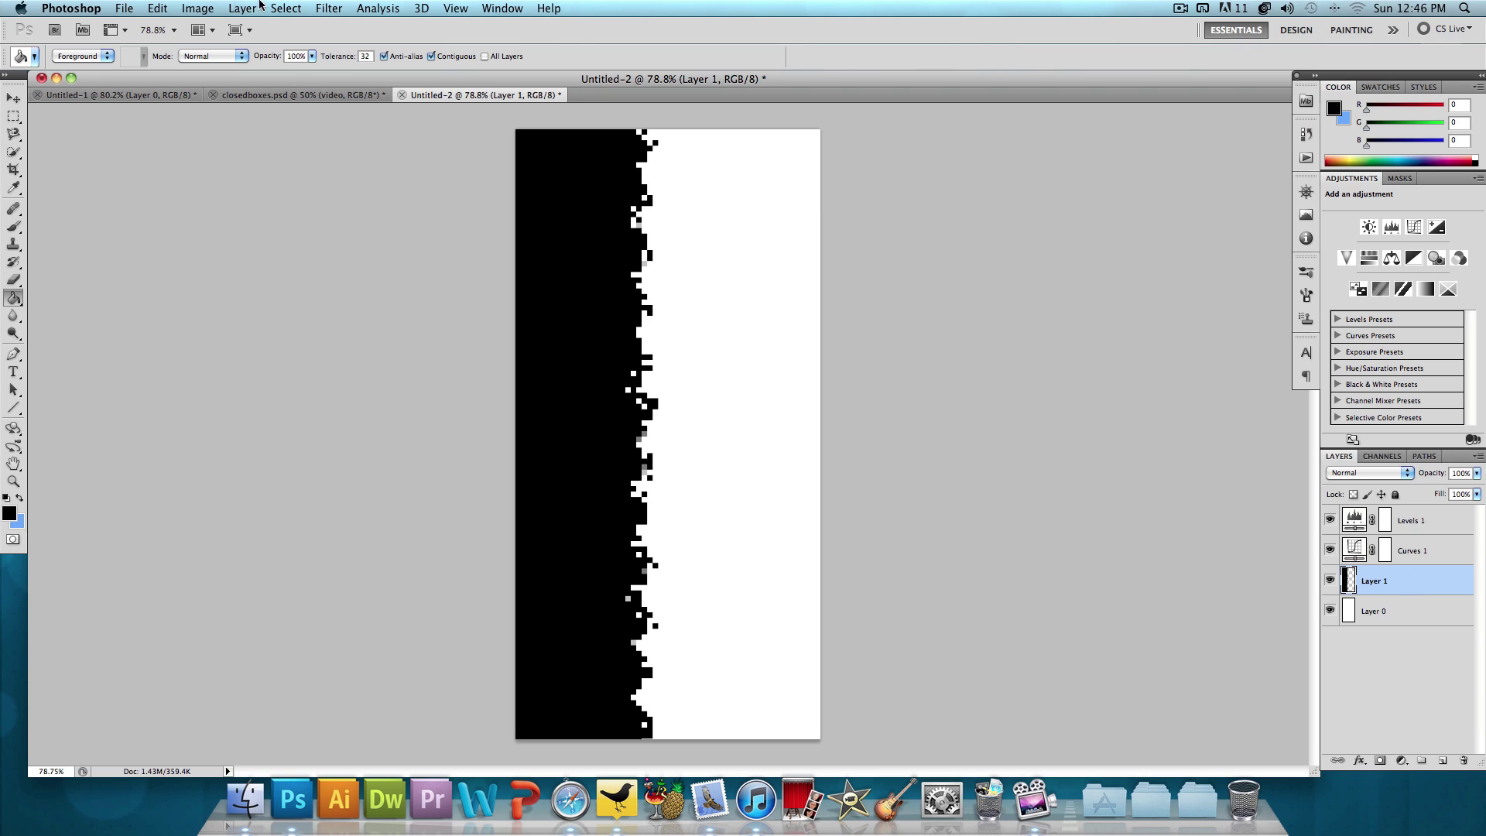
pyautogui.click(300, 11)
pyautogui.click(385, 160)
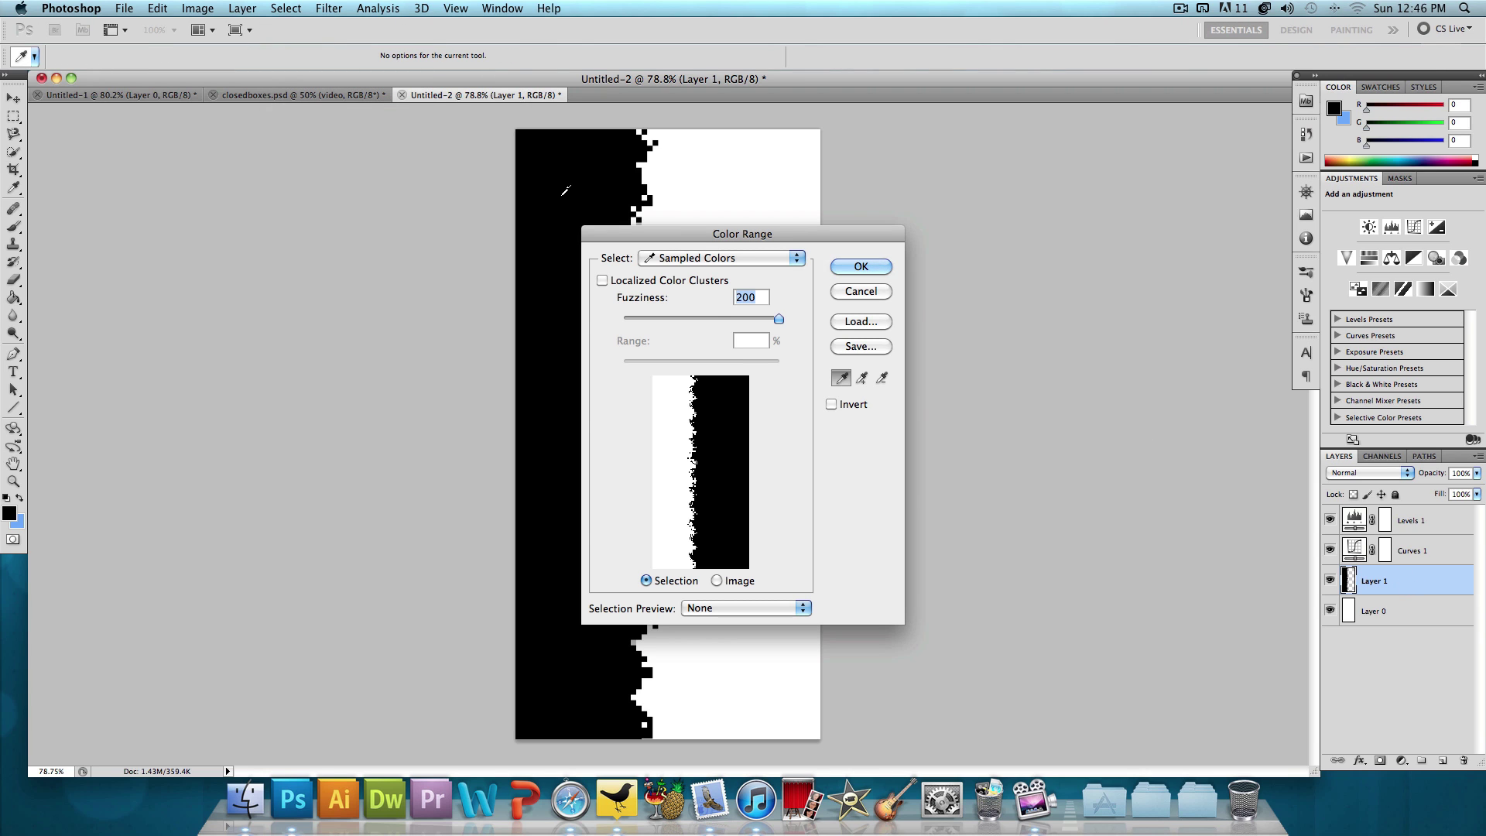
pyautogui.click(709, 318)
pyautogui.moveTo(705, 318); pyautogui.dragTo(825, 325)
pyautogui.click(851, 267)
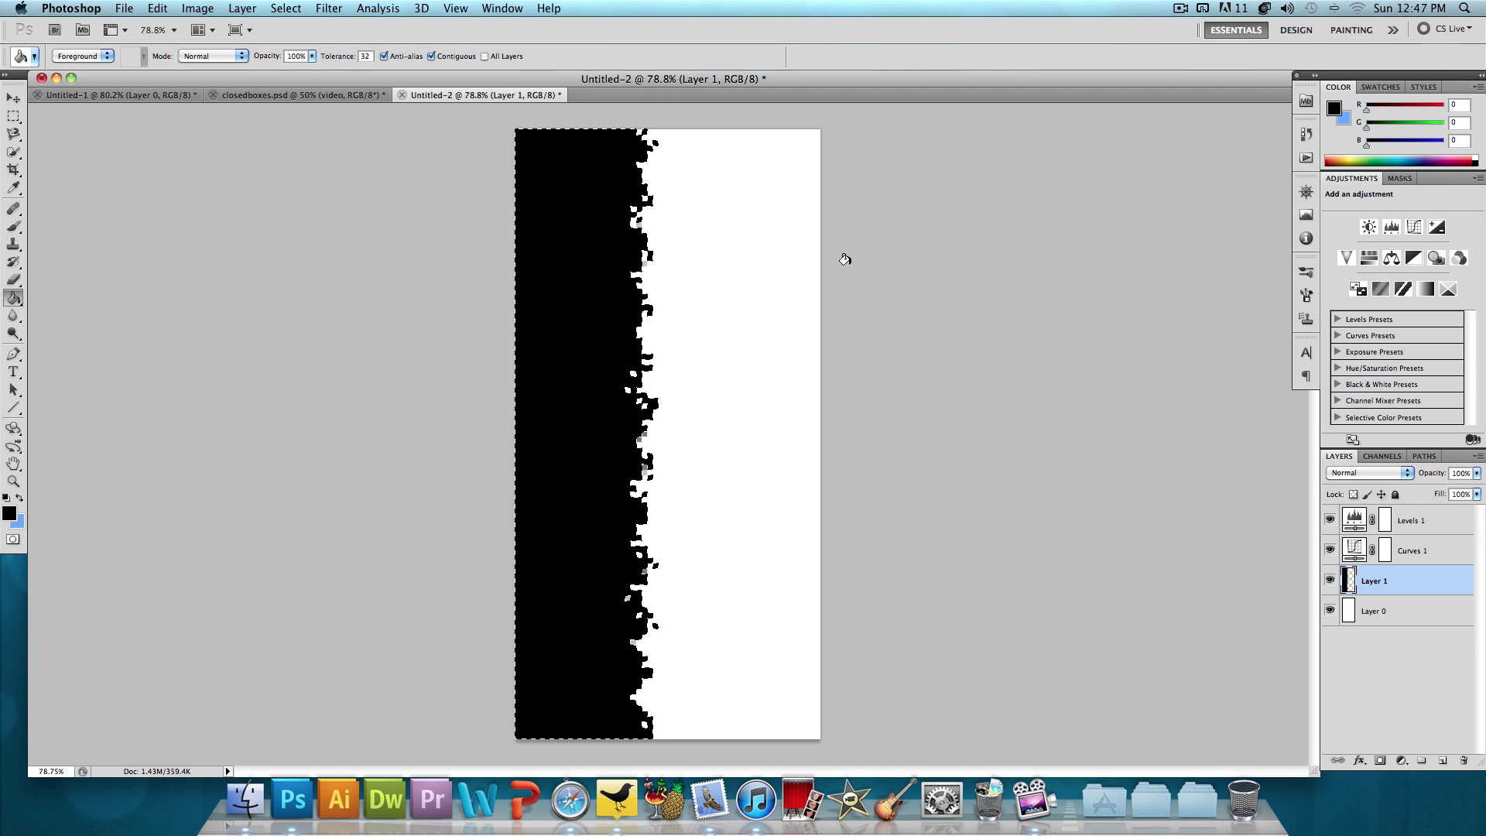
pyautogui.click(1432, 519)
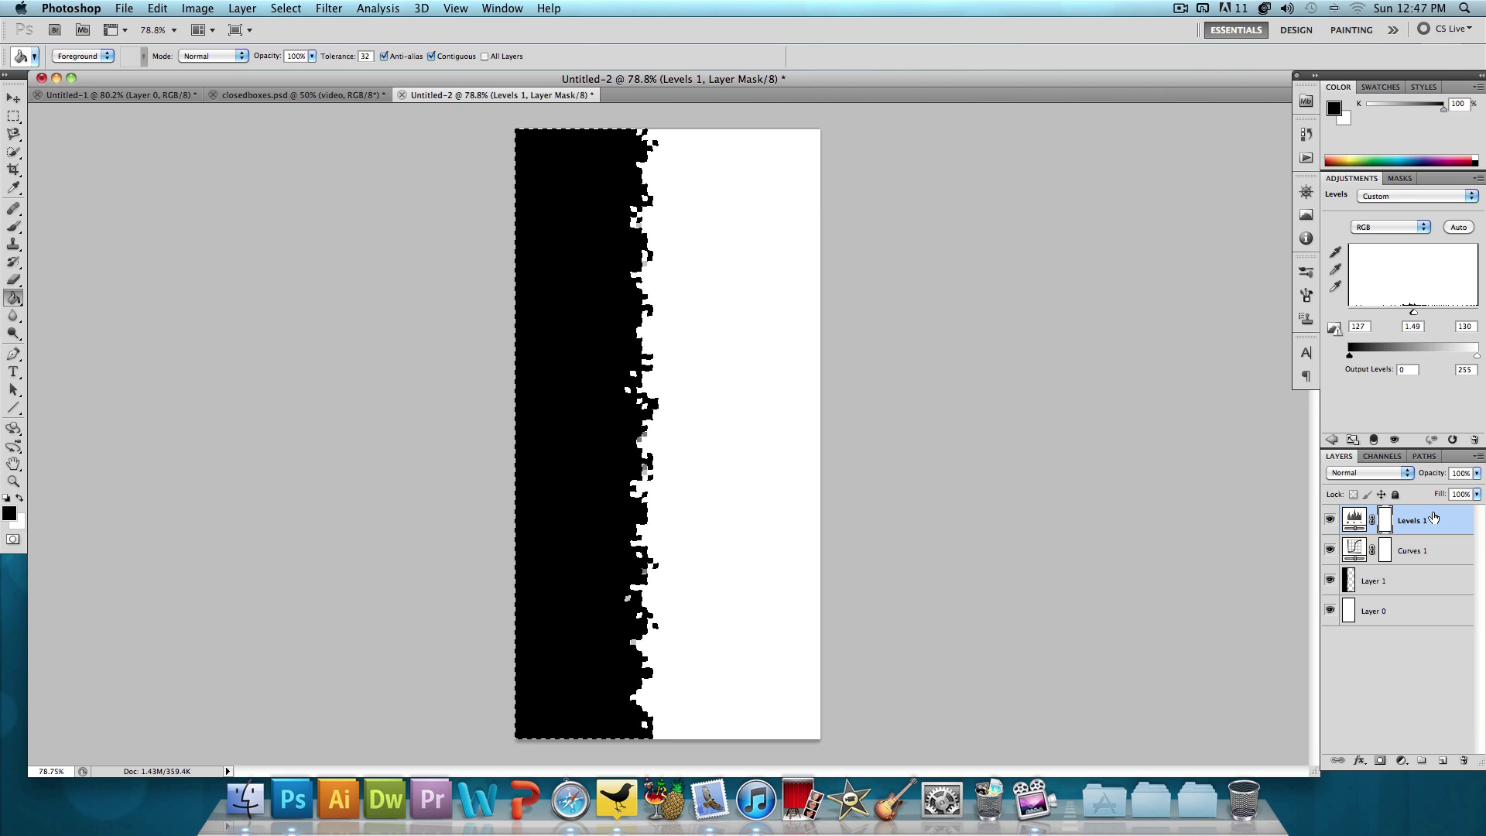
# Step: Fill the selection with light blue #6aa6ff on a new Layer 2, then deselect
pyautogui.press('super+shift+n')
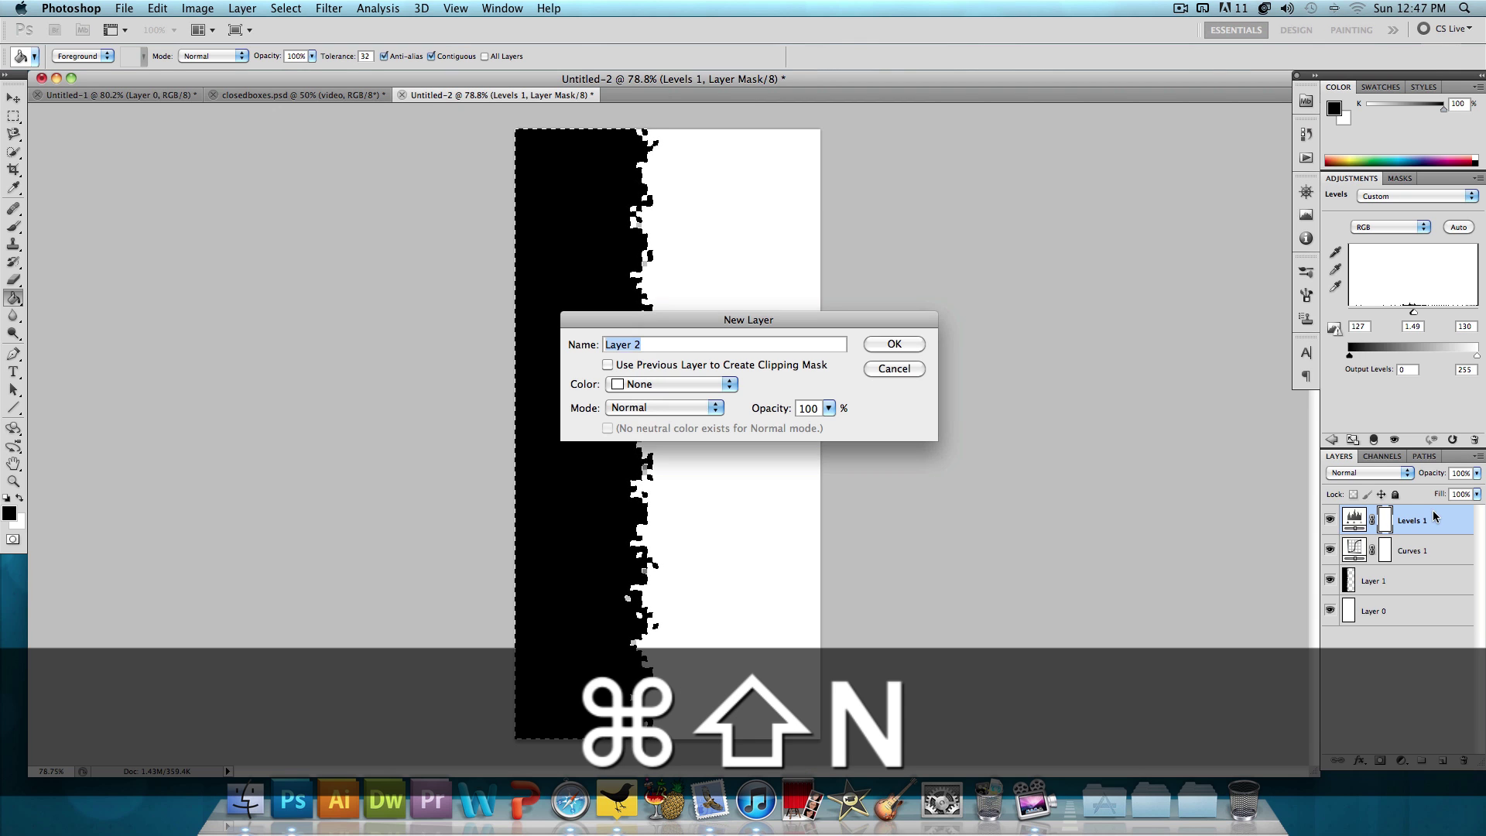
pyautogui.click(895, 344)
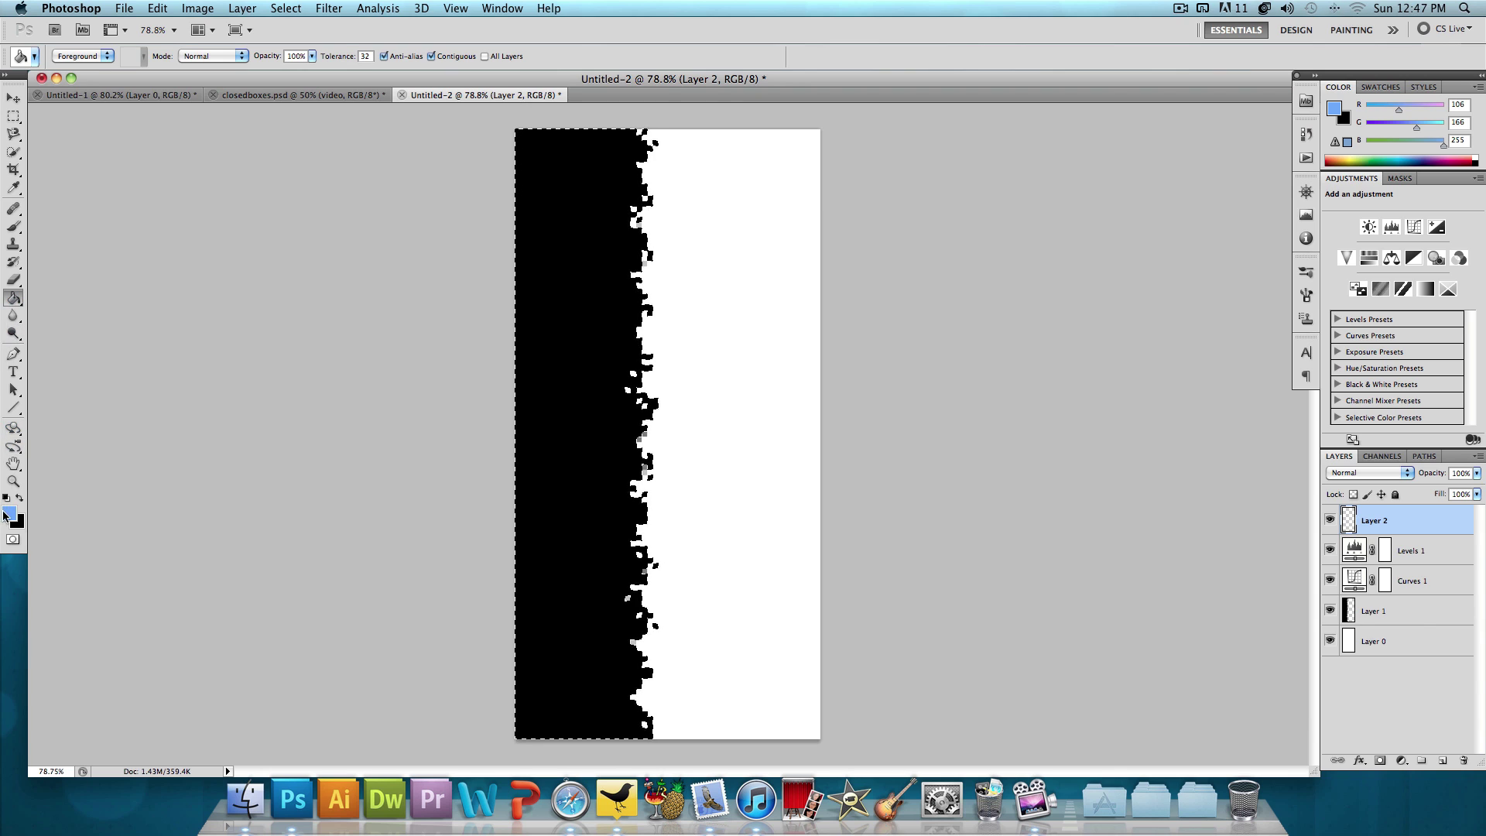
pyautogui.click(9, 512)
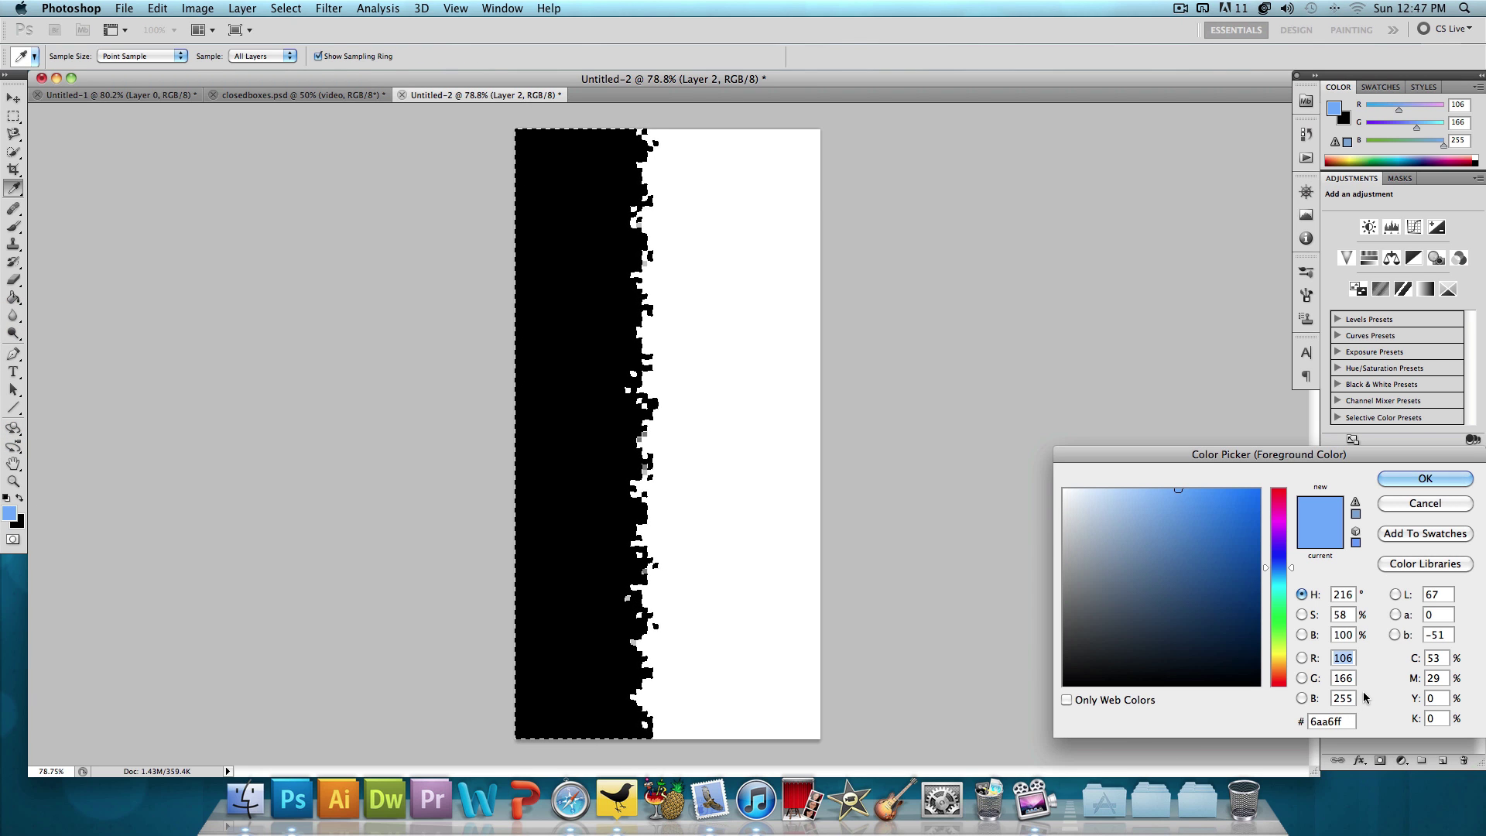
pyautogui.click(1439, 480)
pyautogui.press('g')
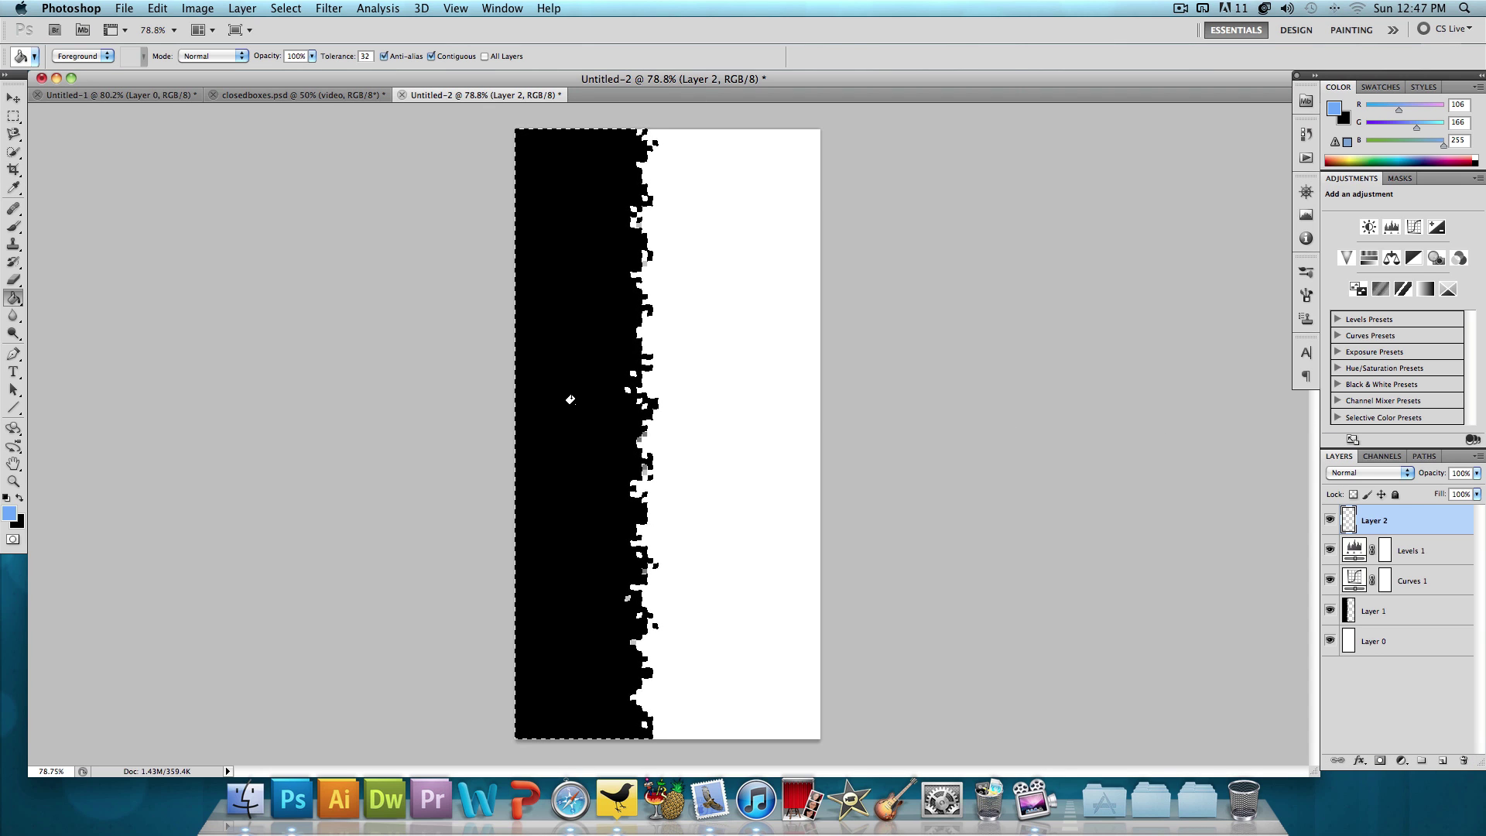
pyautogui.click(572, 399)
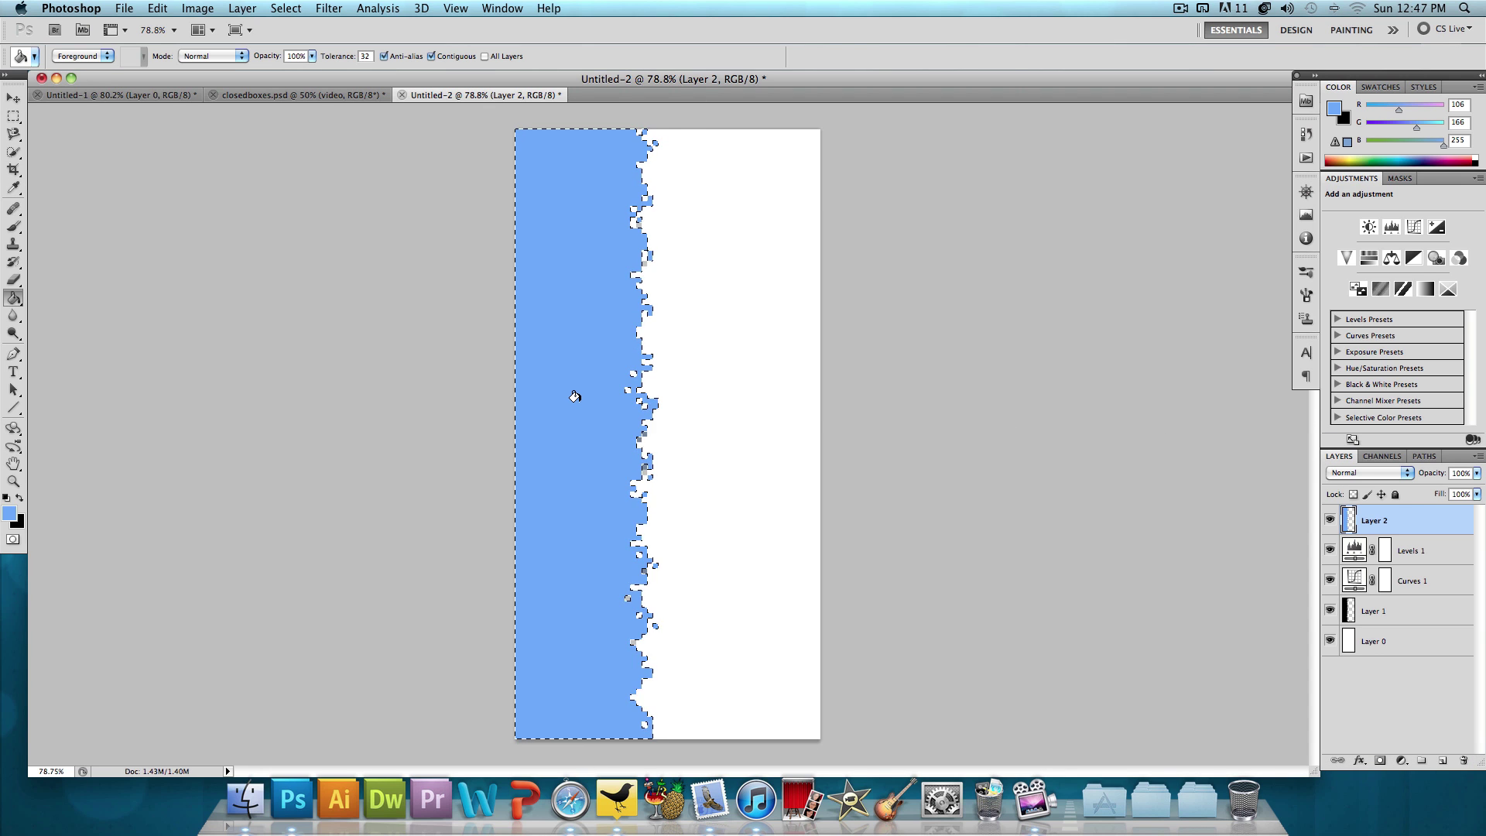
pyautogui.press('super+d')
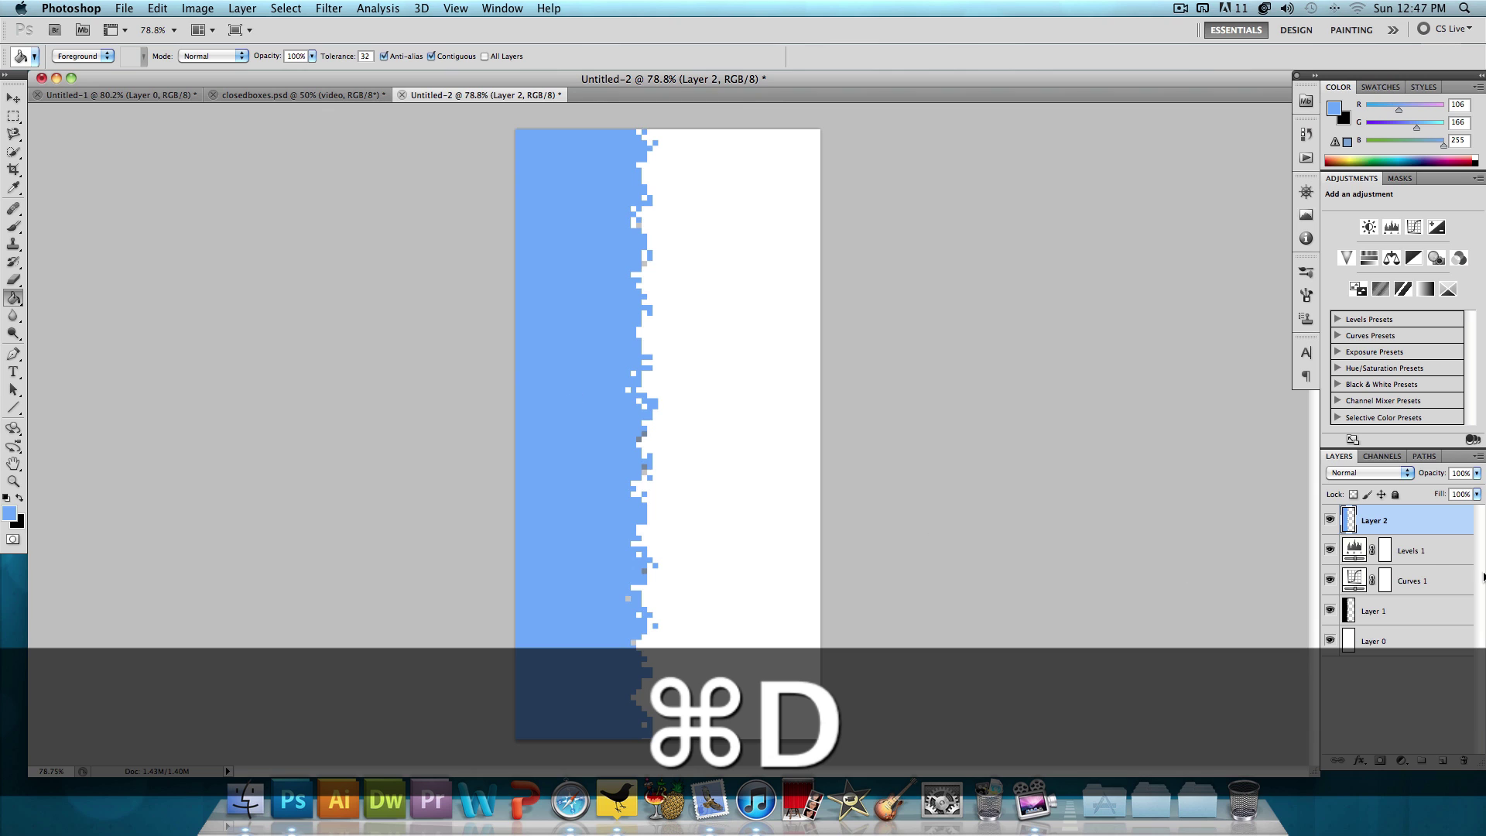
# Step: Delete Levels 1, Curves 1 and Layer 1, keeping Layer 2 as the working layer
pyautogui.click(1440, 566)
pyautogui.keyDown('shift'); pyautogui.click(1442, 619); pyautogui.keyUp('shift')
pyautogui.moveTo(1441, 619); pyautogui.dragTo(1464, 760)
pyautogui.click(1398, 517)
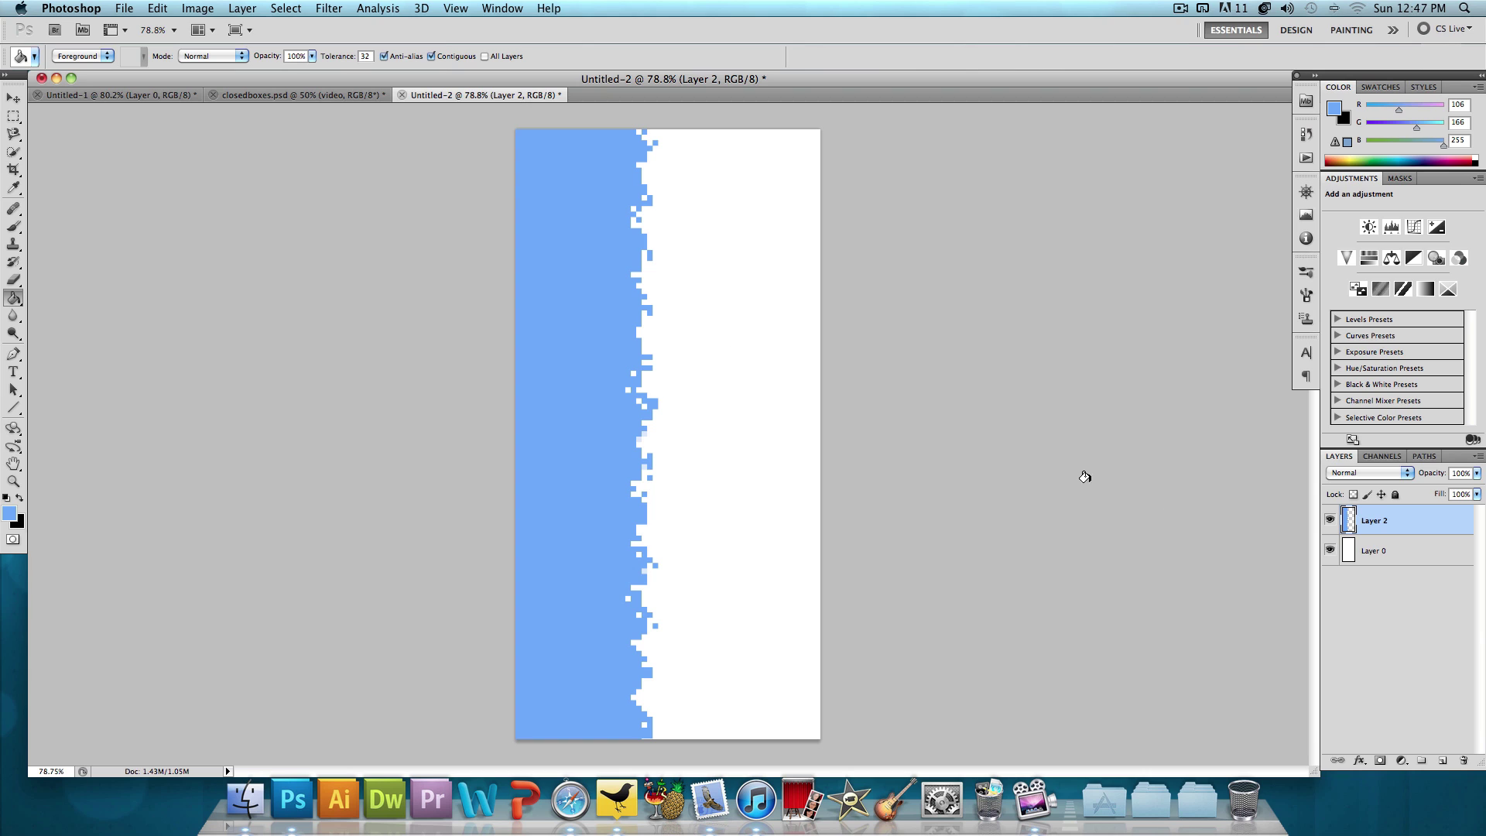
pyautogui.moveTo(1373, 553); pyautogui.dragTo(107, 456)
# Step: Sample dark blue #004c87 from closedboxes.psd and fill Untitled-2's Layer 0 with it
pyautogui.click(19, 497)
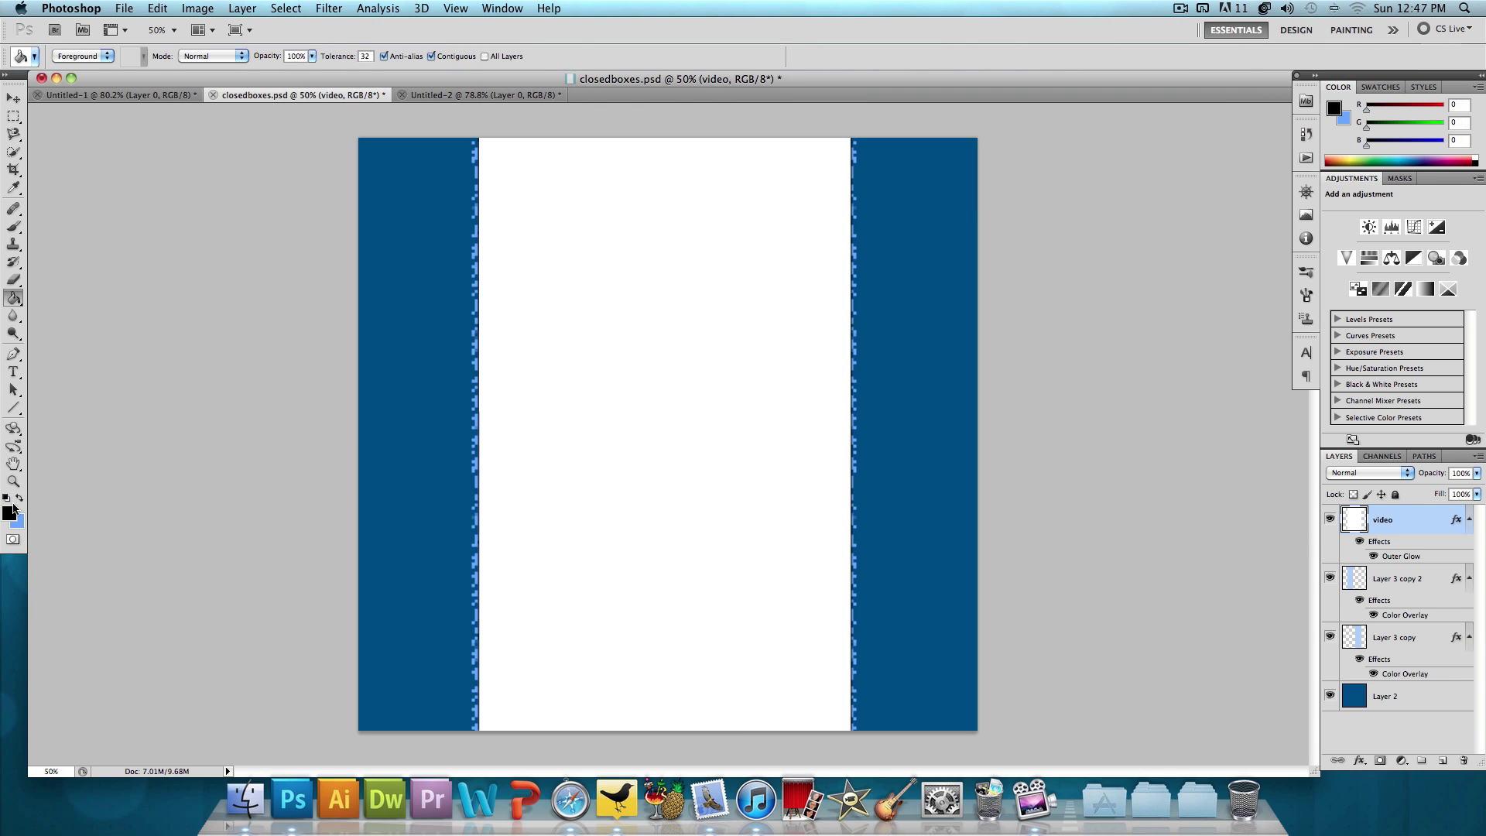
pyautogui.click(9, 513)
pyautogui.click(398, 404)
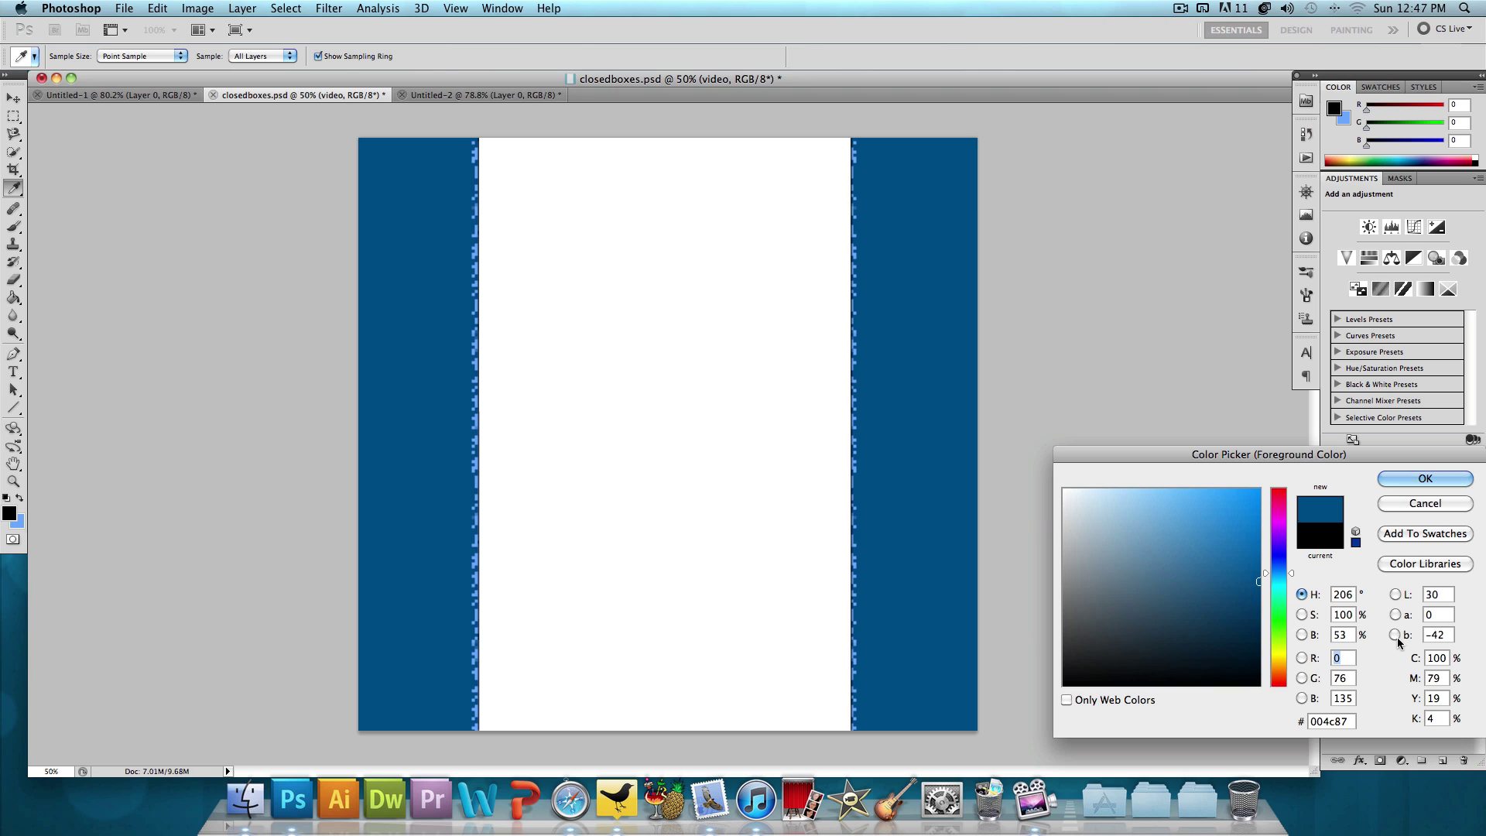
pyautogui.click(1401, 479)
pyautogui.click(480, 94)
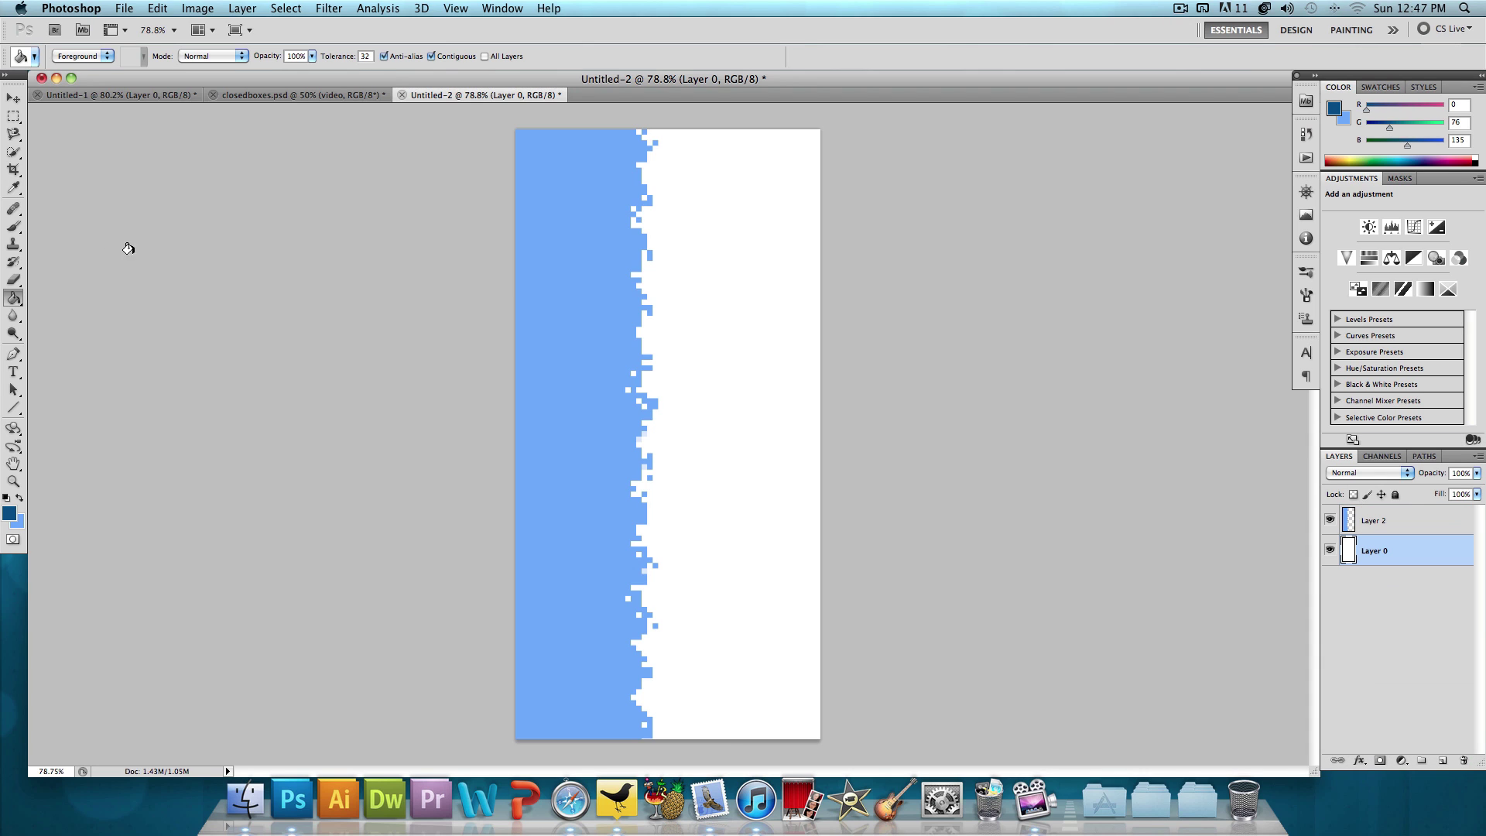
pyautogui.click(637, 292)
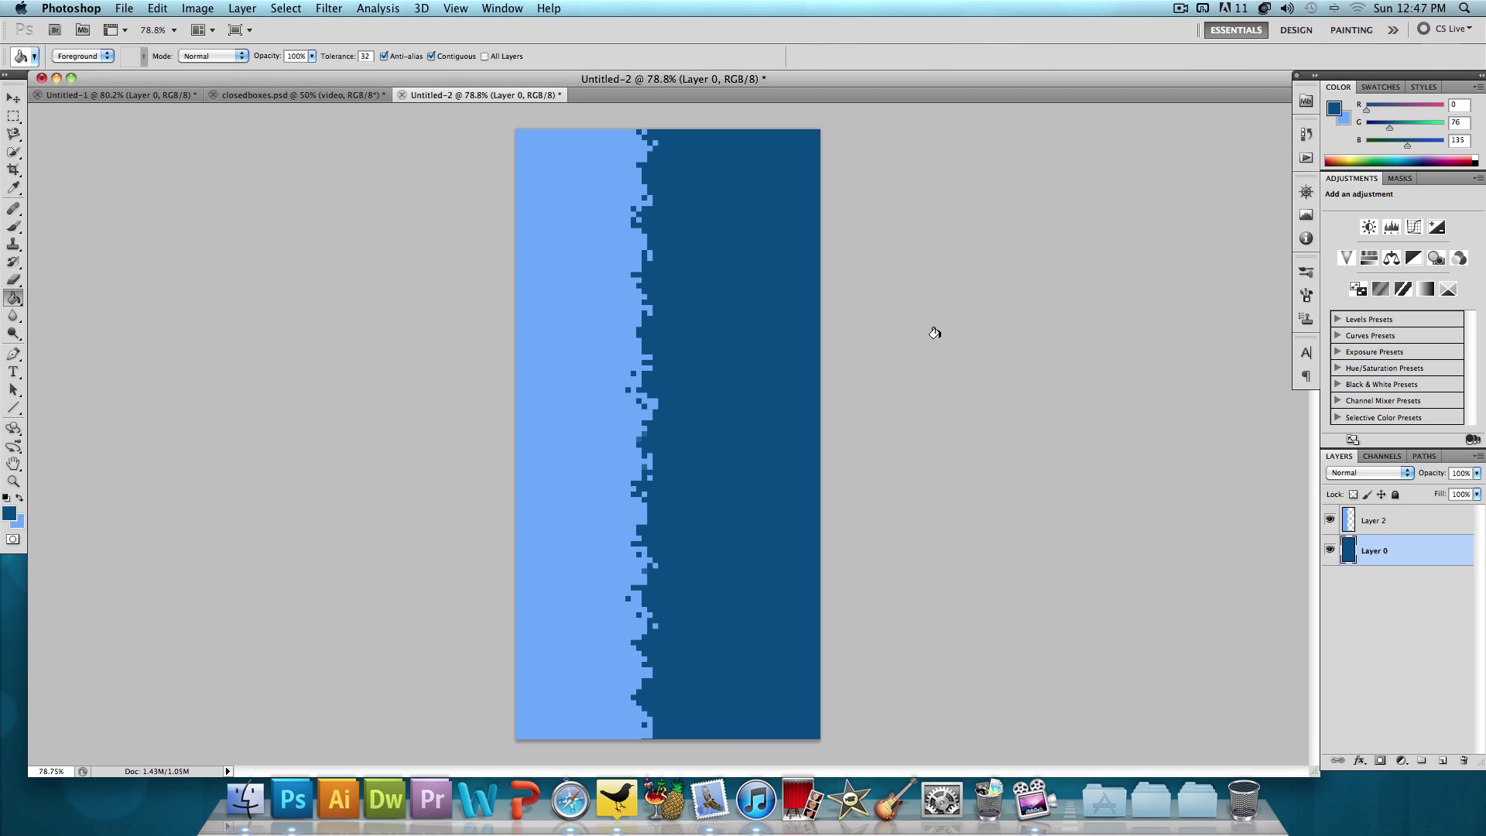
# Step: Switch to closedboxes.psd, minimise its window to the Dock, and bring the Finder desktop forward
pyautogui.click(313, 96)
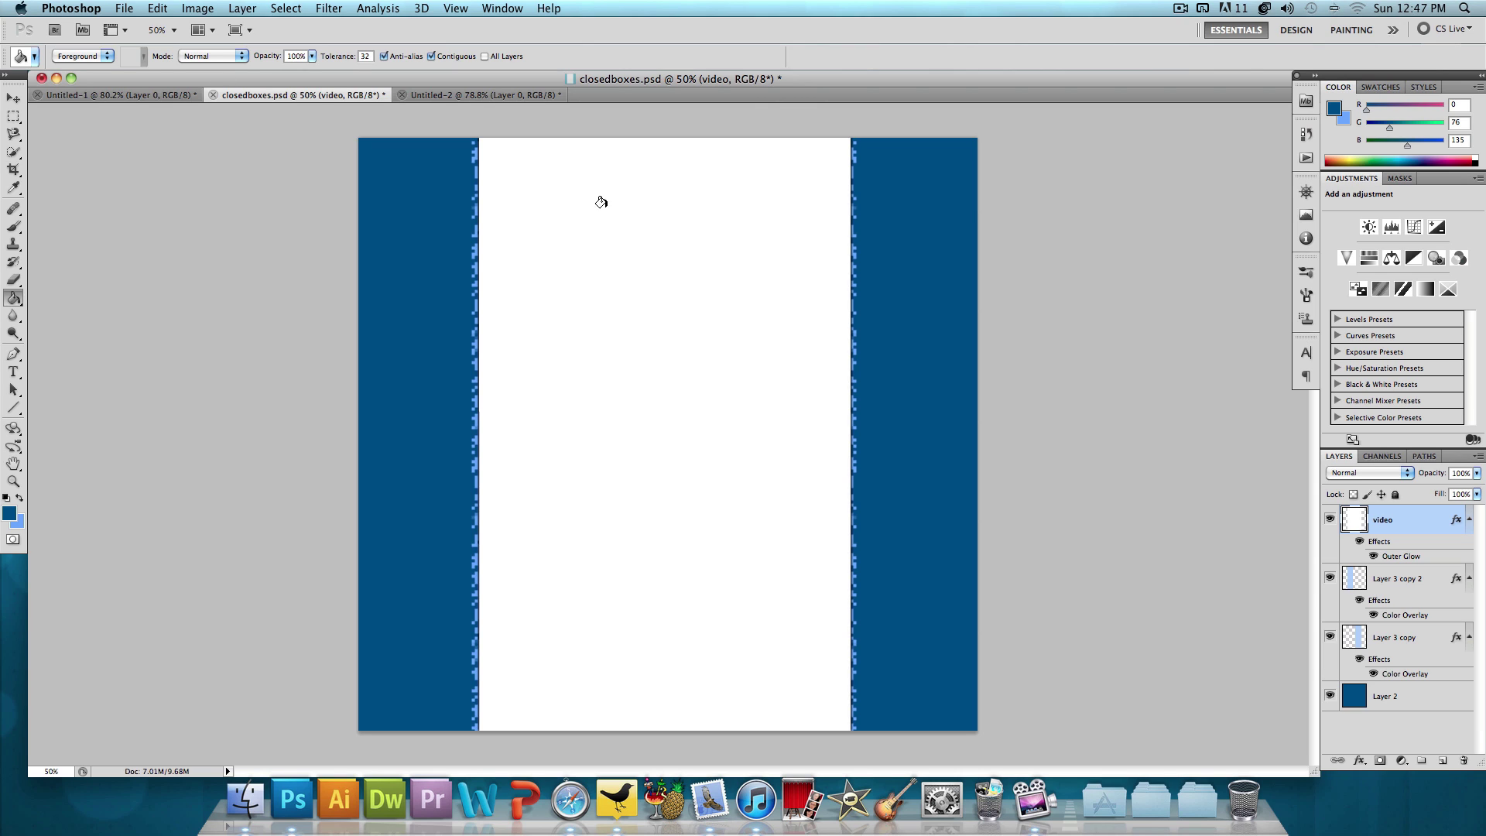
pyautogui.click(57, 78)
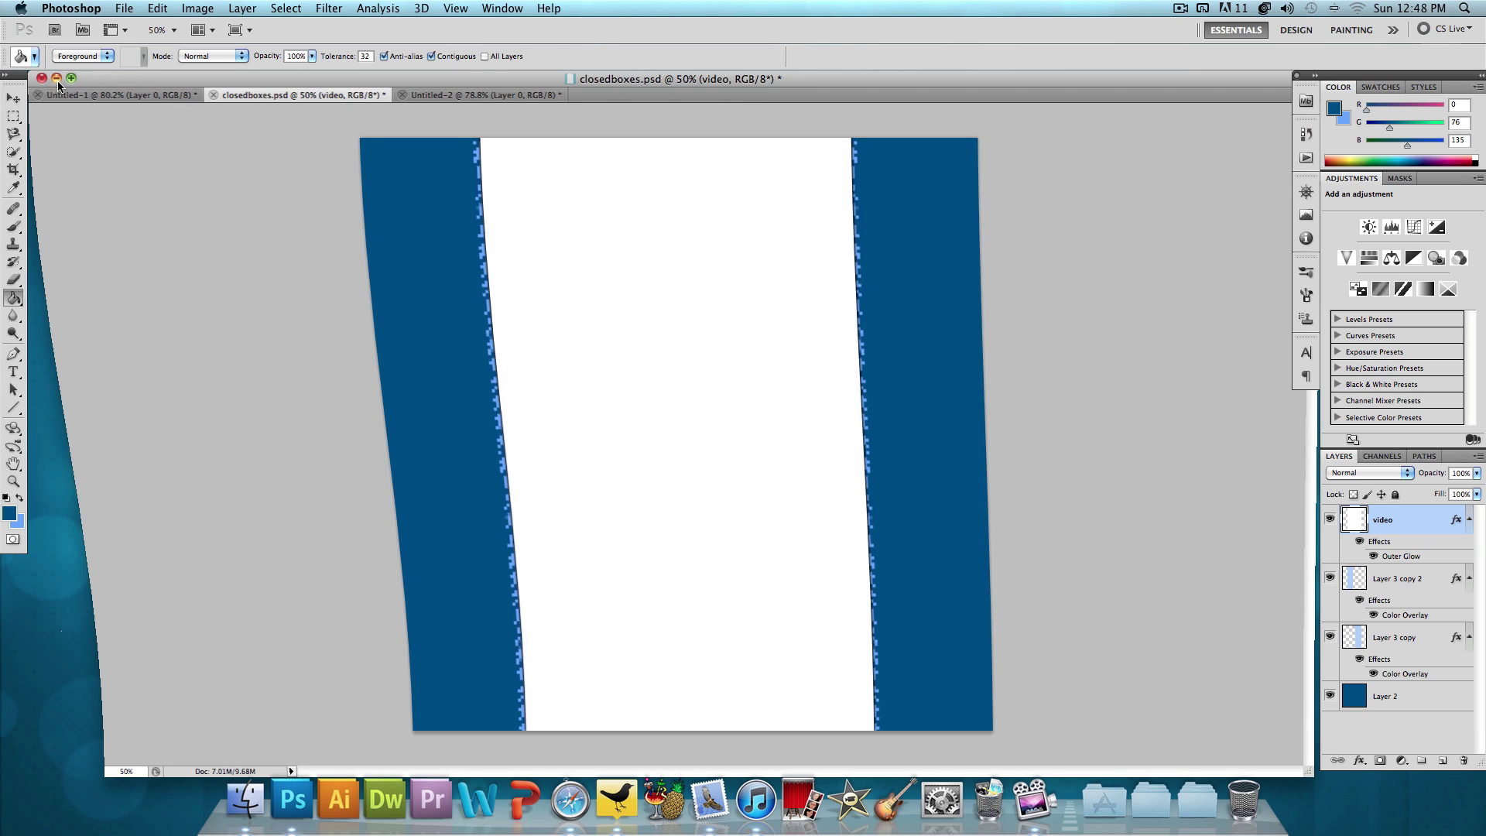
pyautogui.click(804, 359)
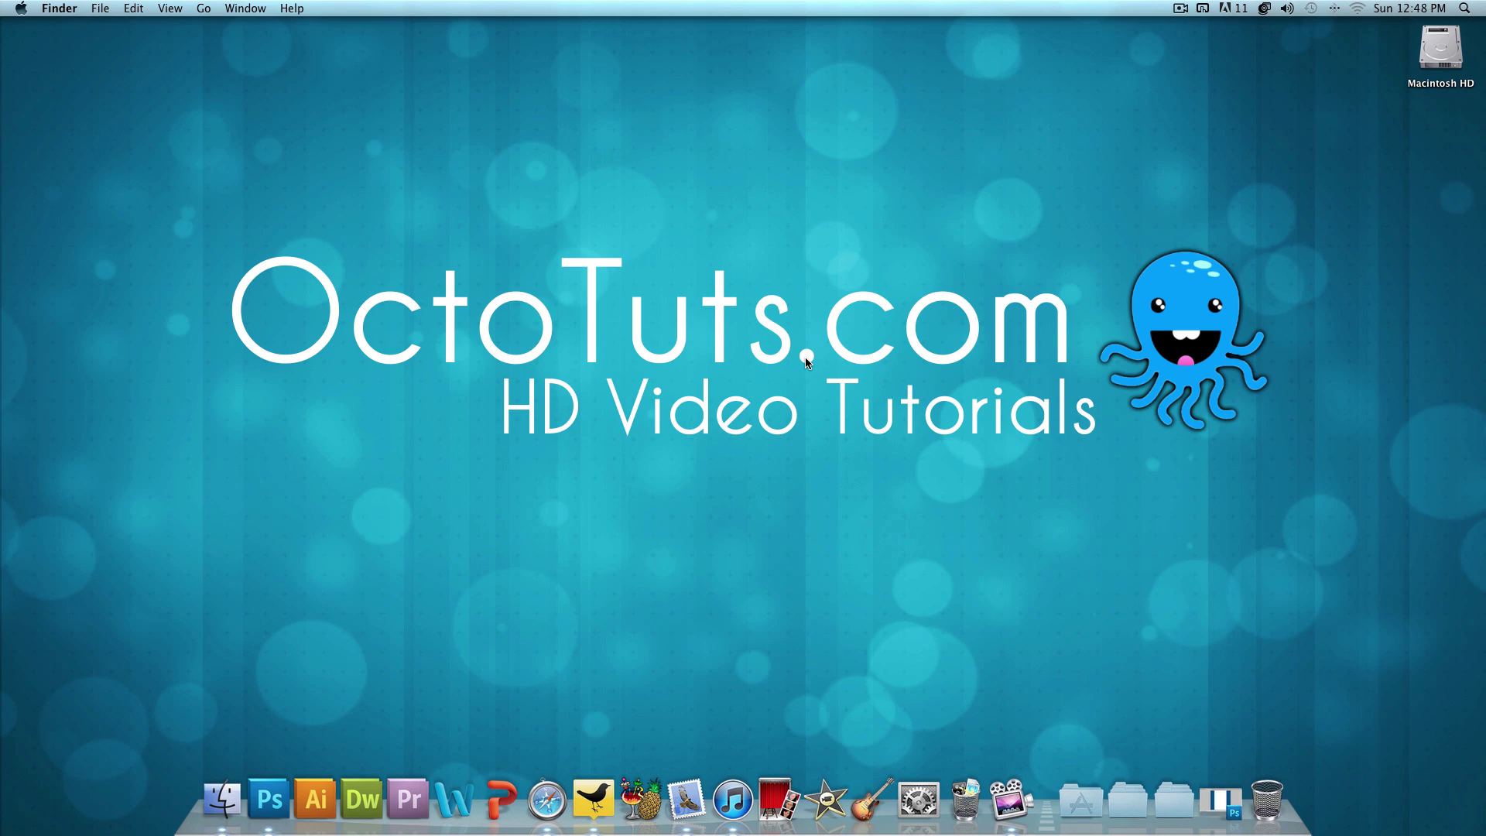